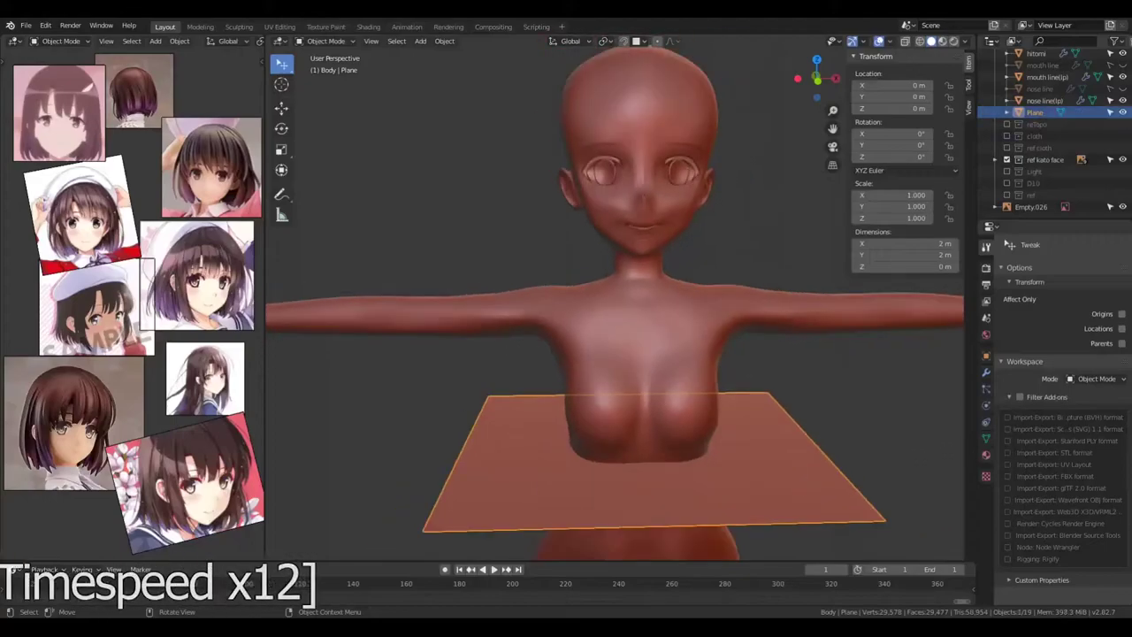
Move the plane up to the face and flatten it along the Y axis
scroll(619, 265, up, 5)
key(g)
key(s)
key(y)
mouse_move(619, 309)
middle_down()
mouse_move(663, 221)
mouse_move(531, 265)
middle_up()
click(805, 355)
Lower the plane beside the mouth, stretch it along Z, and save the file
scroll(566, 266, up, 5)
key(g)
key(z)
click(717, 294)
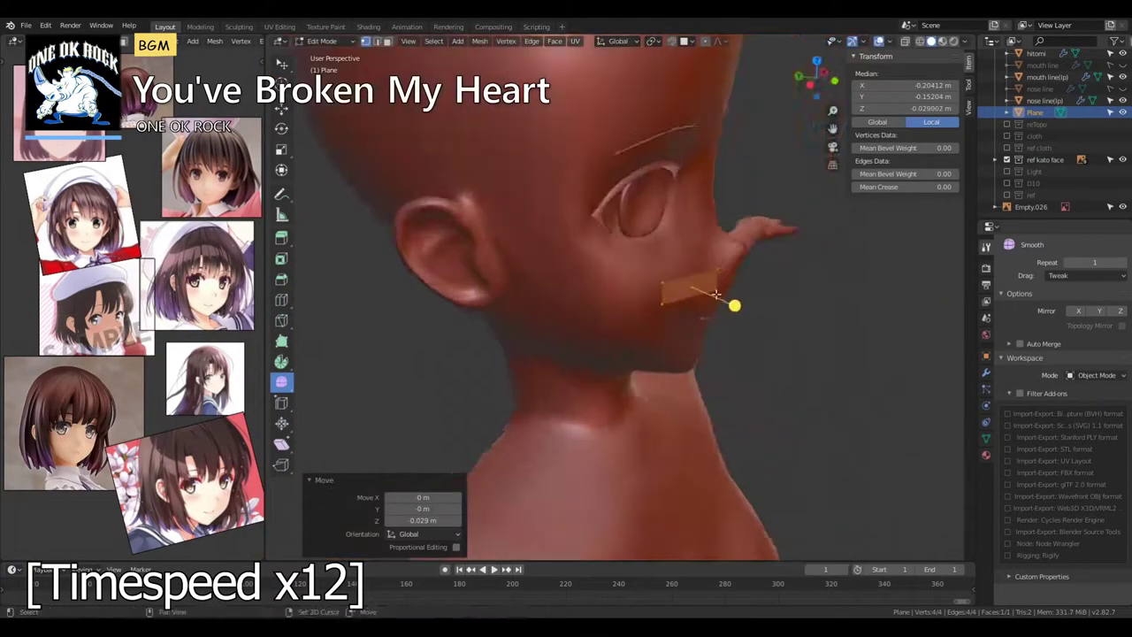
middle_drag(716, 294, 619, 300)
key(s)
key(z)
click(528, 340)
key(ctrl+s)
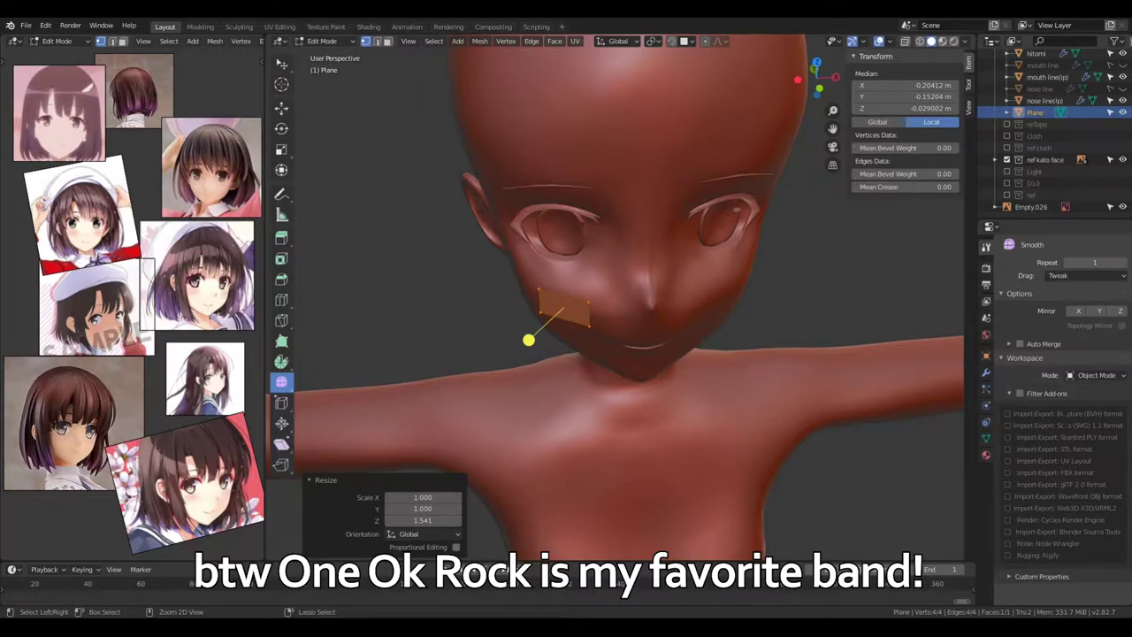
Push the patch onto the cheek along Y and position it under the eye in front view
middle_drag(528, 340, 531, 360)
key(g)
key(y)
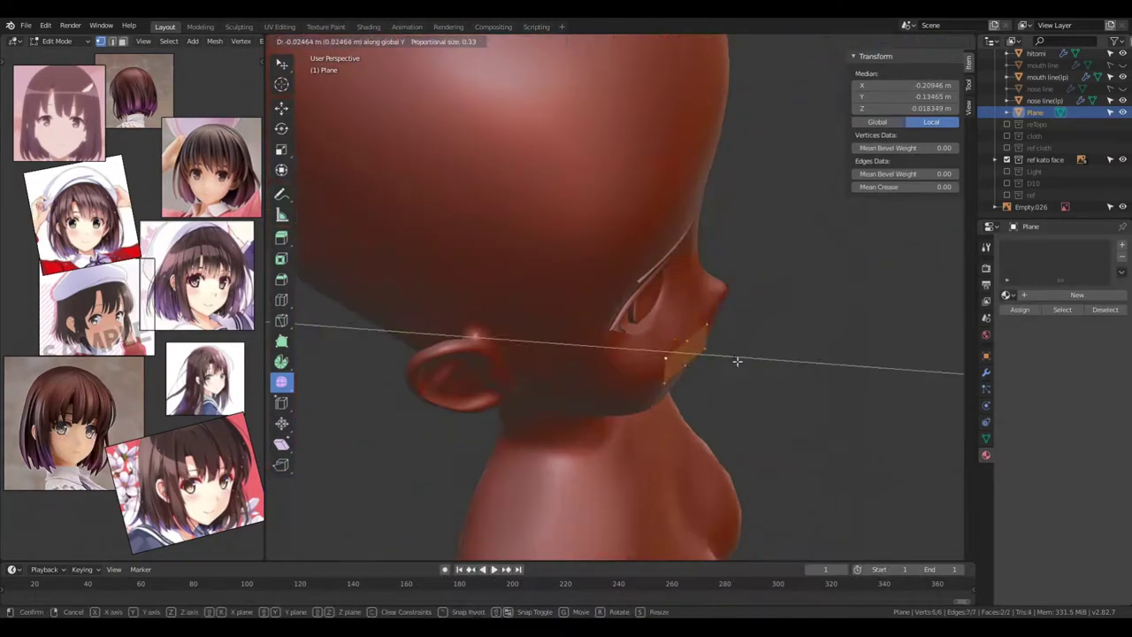
click(737, 361)
middle_drag(737, 361, 493, 331)
key(KP_1)
key(g)
click(474, 250)
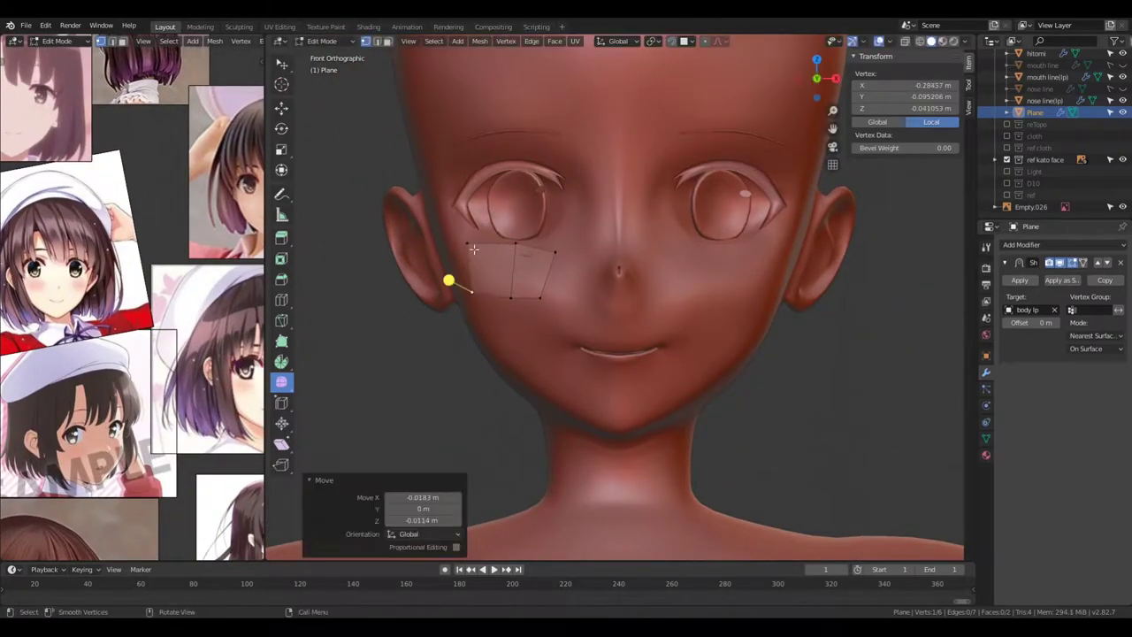
Check both mirrored cheek patches, then return to editing the patch vertices near front view
key(Tab)
middle_drag(495, 289, 911, 108)
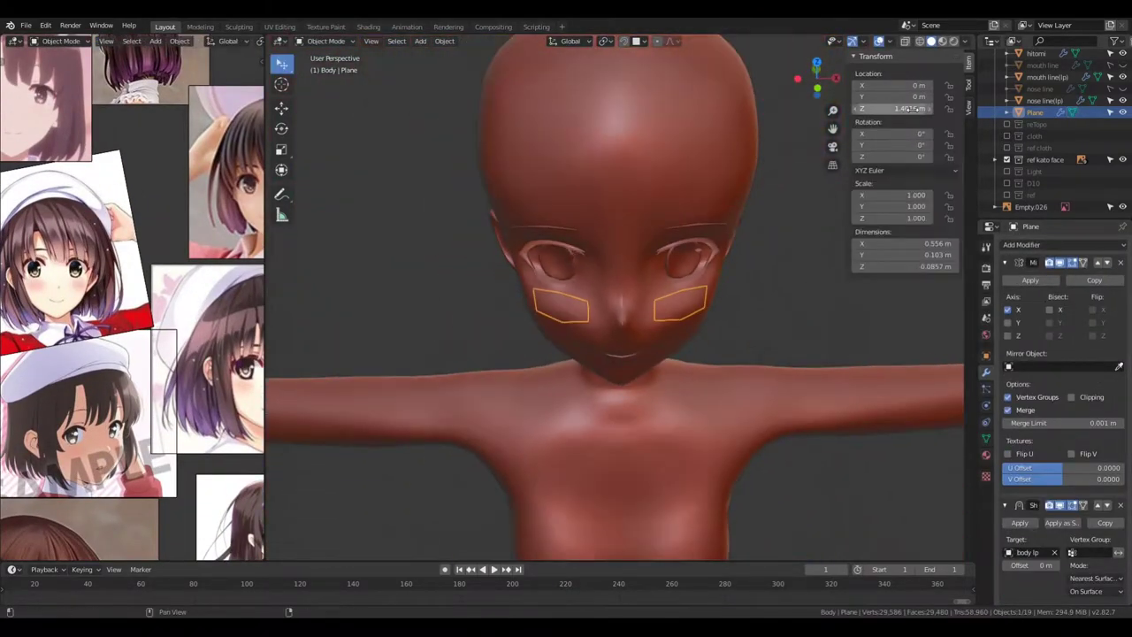
key(Tab)
scroll(619, 301, up, 5)
mouse_move(619, 336)
middle_down()
mouse_move(783, 348)
mouse_move(618, 349)
mouse_move(886, 515)
middle_up()
scroll(482, 251, up, 5)
Select and adjust a corner vertex of the cheek patch
click(686, 61)
key(g)
click(794, 348)
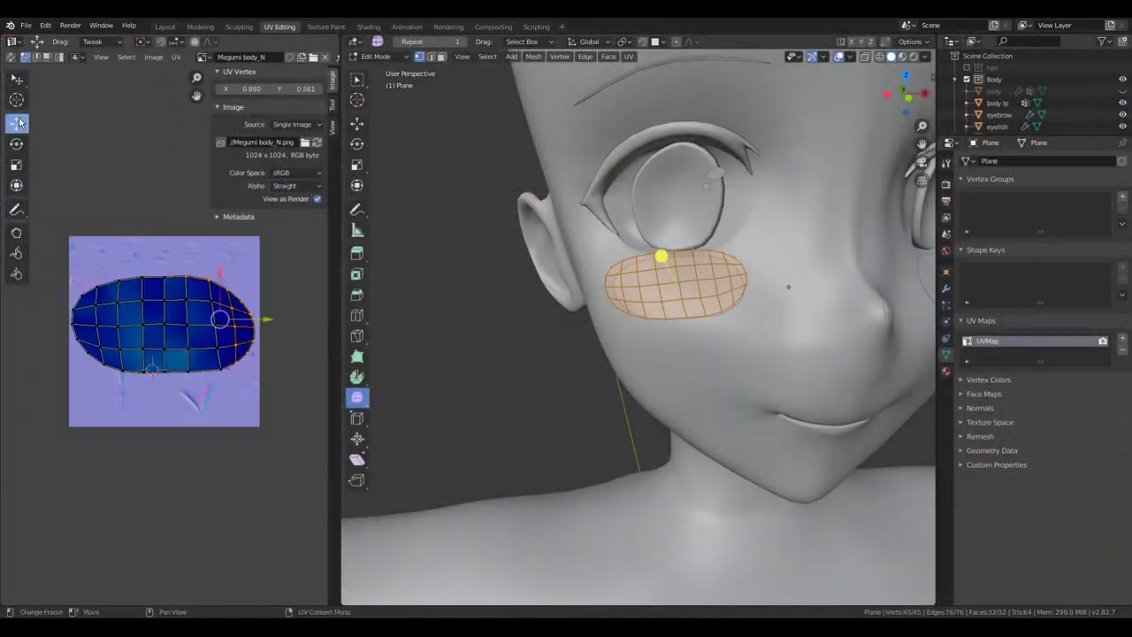
Use the Grab UV sculpt tool to spread the patch's UV grid across the oval texture area
click(16, 274)
scroll(163, 332, up, 4)
scroll(58, 291, down, 2)
scroll(249, 328, down, 2)
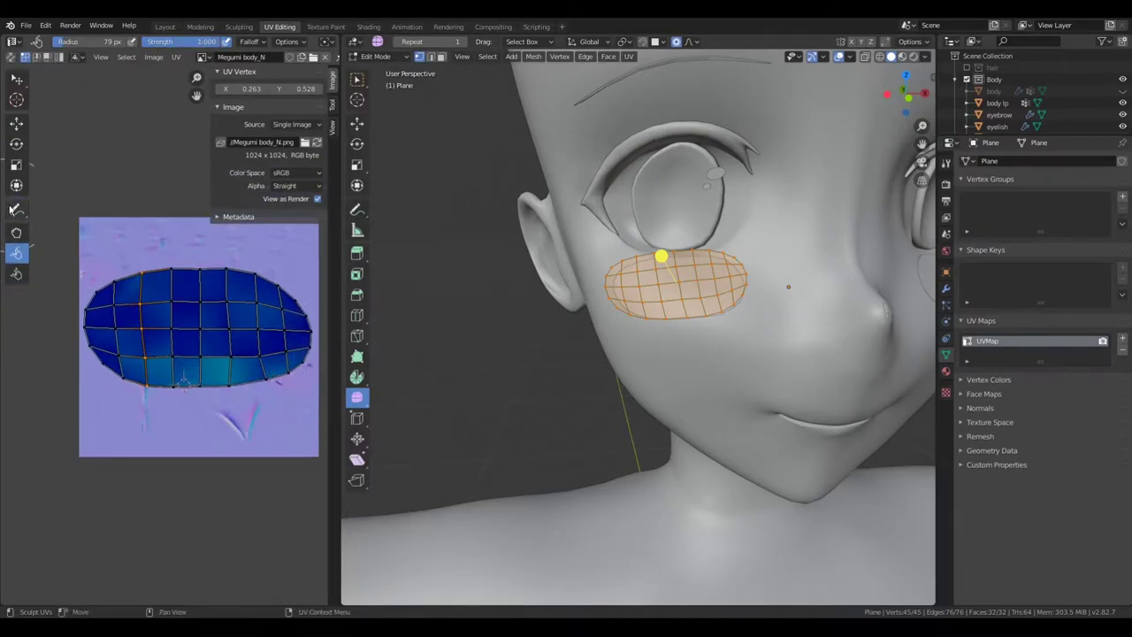
scroll(265, 363, up, 3)
scroll(227, 354, down, 2)
scroll(114, 324, down, 1)
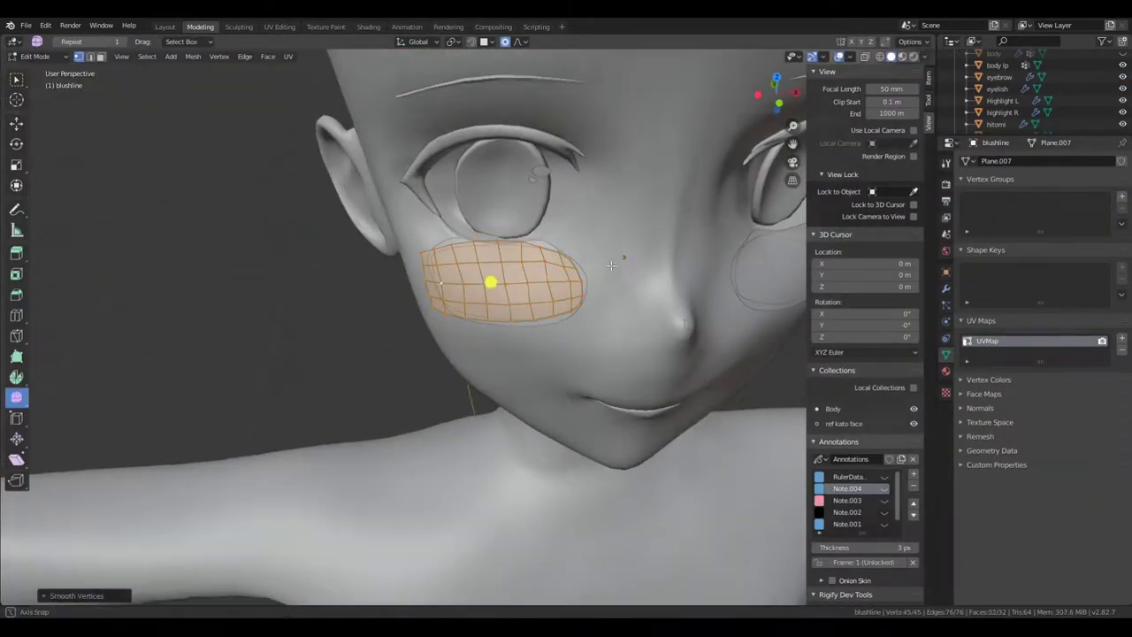
Orbit to a new angle of the face and deselect the blush patch faces
middle_drag(612, 265, 571, 256)
click(570, 255)
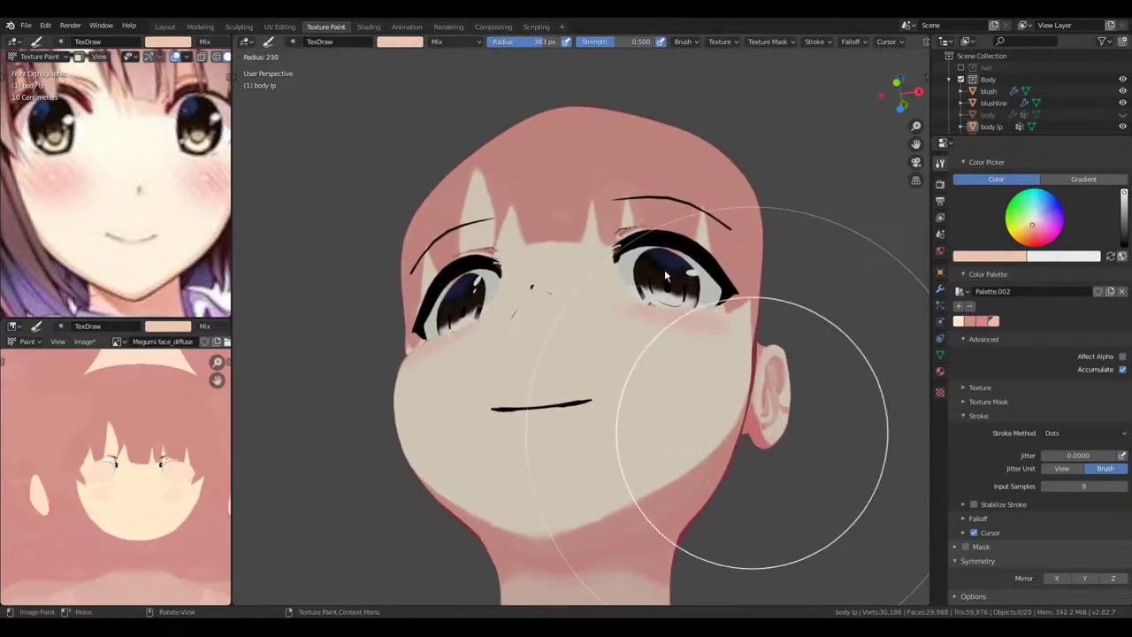
Enable X-axis mirror painting, shade around the eye and chin, and save the face texture
middle_drag(607, 522, 796, 549)
click(1056, 577)
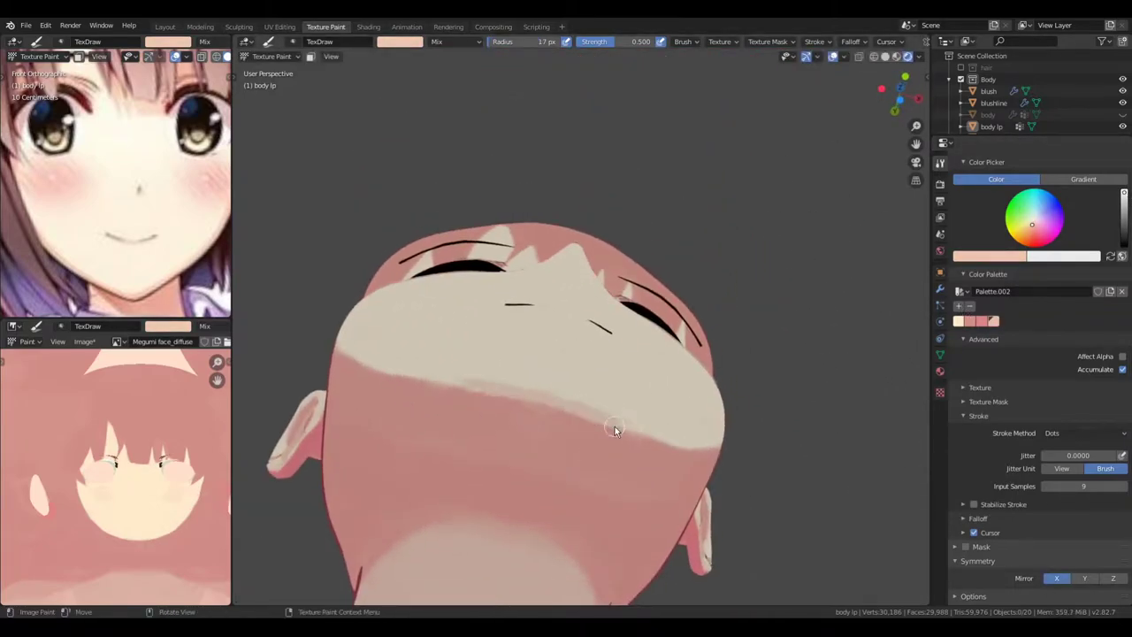
scroll(615, 426, up, 5)
mouse_move(533, 369)
middle_down()
mouse_move(633, 516)
mouse_move(708, 496)
mouse_move(763, 397)
mouse_move(839, 180)
middle_up()
middle_drag(828, 280, 501, 293)
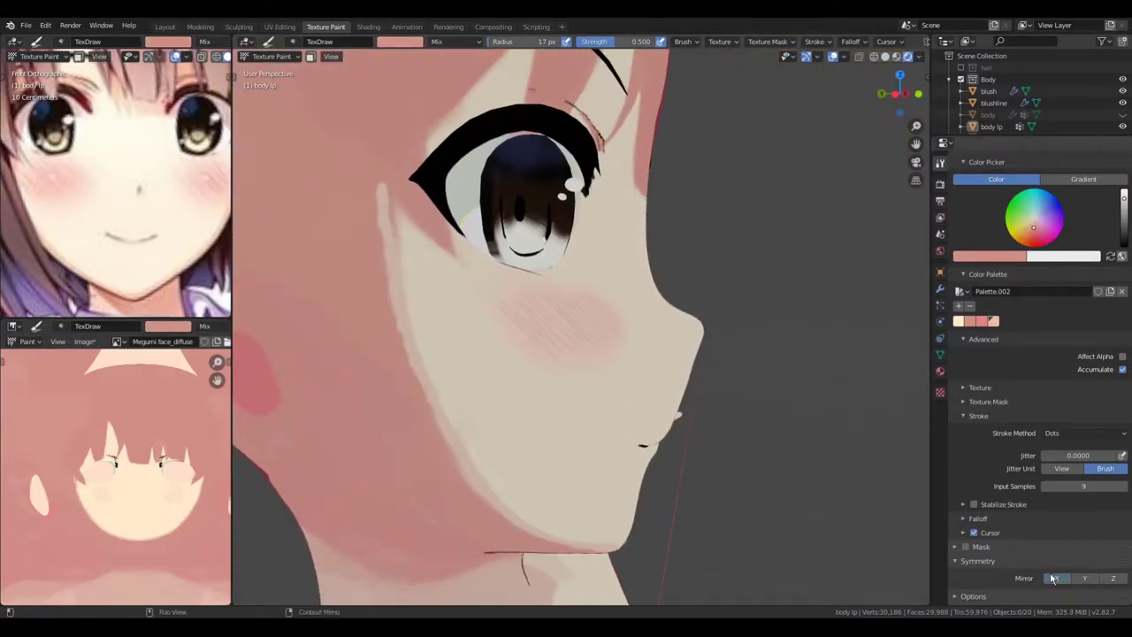
middle_drag(420, 409, 469, 434)
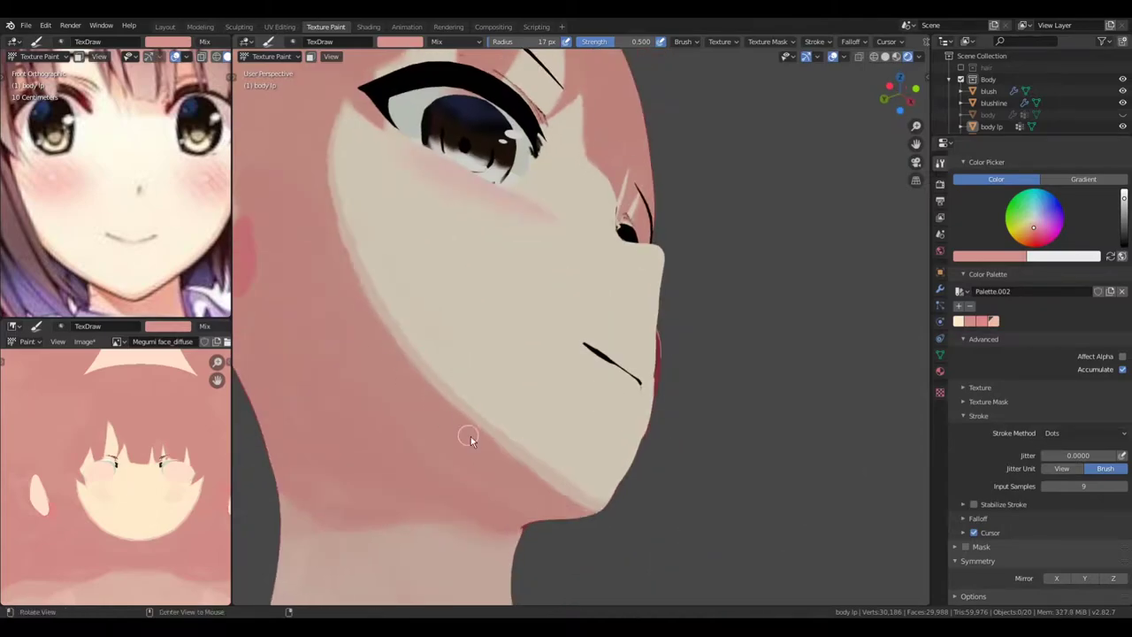
scroll(522, 333, up, 5)
key(alt+s)
Sample pink and peach to shade under the chin and along the neck, then save the texture
mouse_move(378, 375)
middle_down()
mouse_move(592, 333)
mouse_move(536, 412)
mouse_move(596, 171)
mouse_move(621, 383)
mouse_move(648, 379)
middle_up()
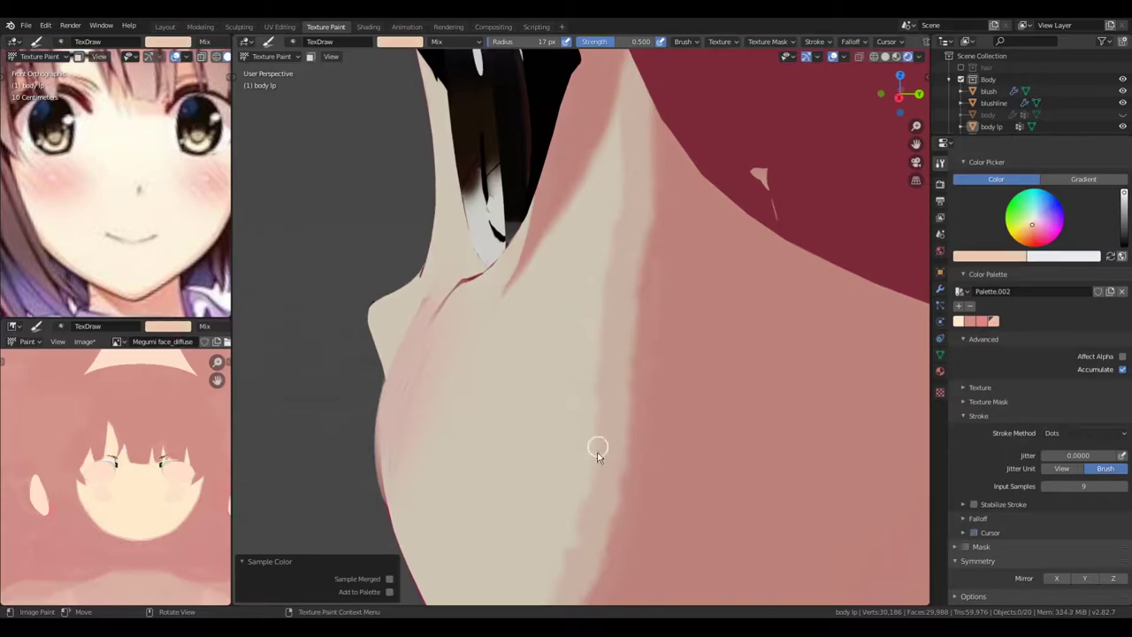
key(s)
mouse_move(598, 456)
middle_down()
mouse_move(660, 338)
mouse_move(793, 416)
middle_up()
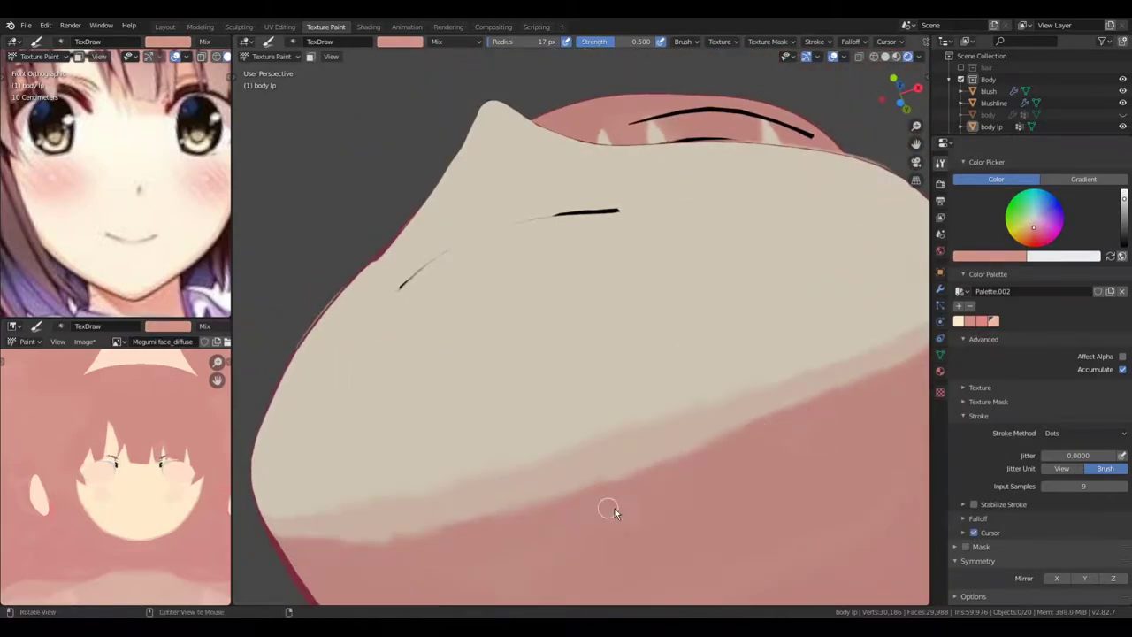
mouse_move(615, 509)
middle_down()
mouse_move(387, 319)
mouse_move(596, 379)
mouse_move(551, 391)
mouse_move(555, 357)
mouse_move(499, 343)
mouse_move(536, 347)
mouse_move(707, 284)
mouse_move(644, 450)
middle_up()
key(s)
Resample the pink shading colour and paint the face from front and three-quarter views
key(s)
key(alt+s)
mouse_move(660, 400)
middle_down()
mouse_move(746, 354)
mouse_move(561, 346)
mouse_move(662, 326)
mouse_move(649, 303)
mouse_move(627, 308)
mouse_move(576, 285)
middle_up()
mouse_move(655, 397)
middle_down()
mouse_move(586, 264)
mouse_move(702, 301)
middle_up()
scroll(584, 299, down, 3)
scroll(701, 301, up, 3)
key(s)
middle_drag(633, 148, 648, 288)
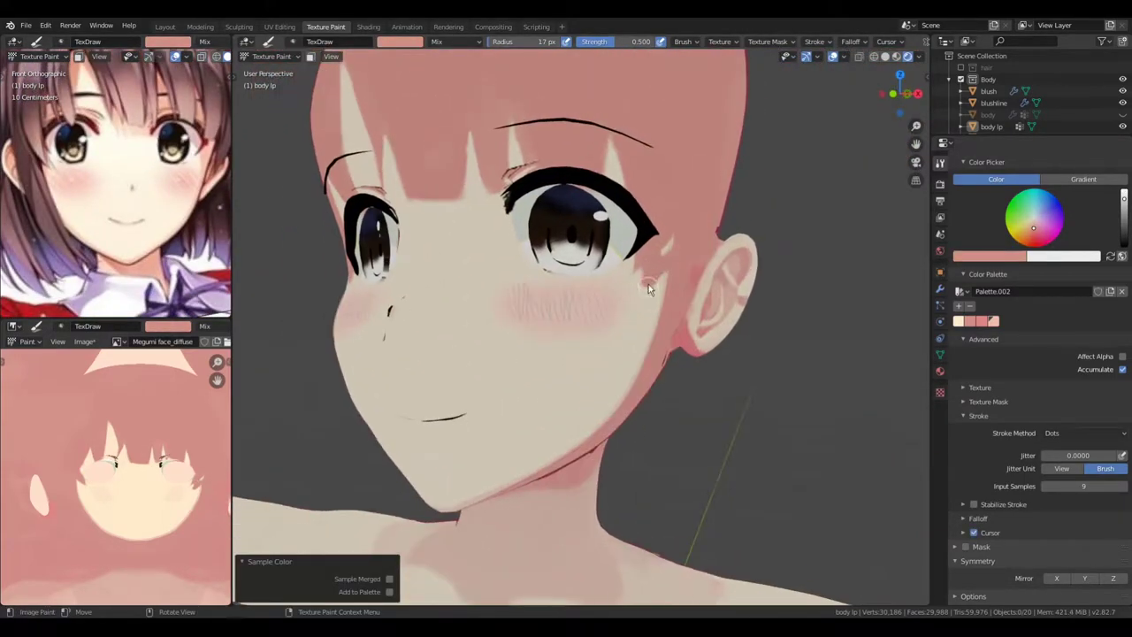
scroll(627, 290, up, 4)
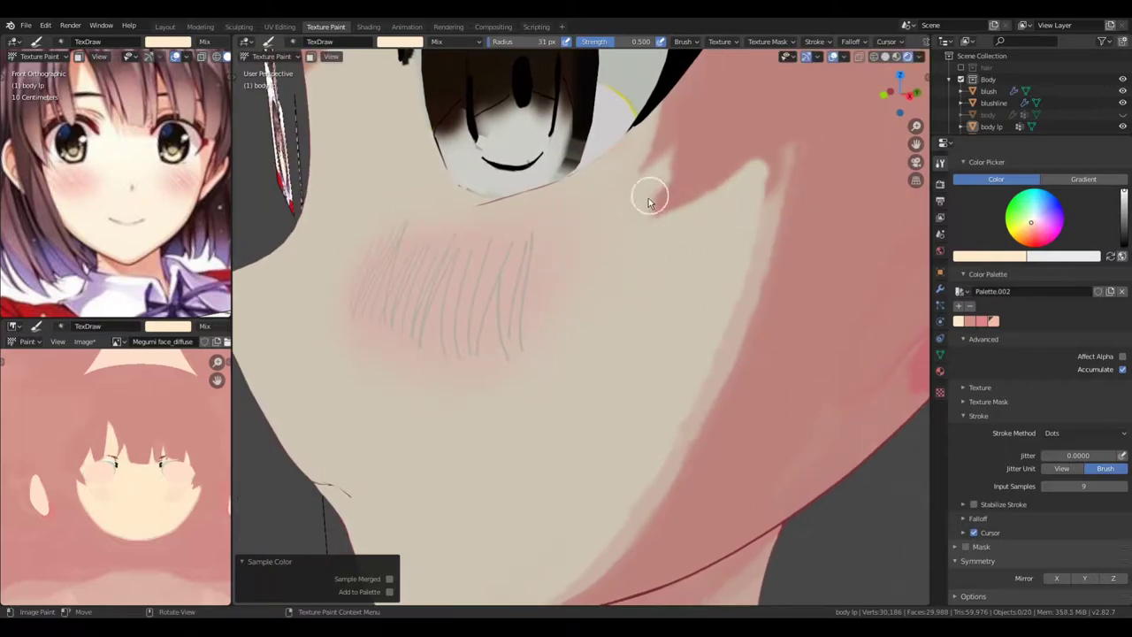
mouse_move(648, 201)
middle_down()
mouse_move(692, 211)
mouse_move(705, 251)
mouse_move(730, 277)
mouse_move(756, 192)
middle_up()
Sample the cheek colour for thin blush hatch lines and shade behind the ear
key(s)
scroll(731, 223, down, 2)
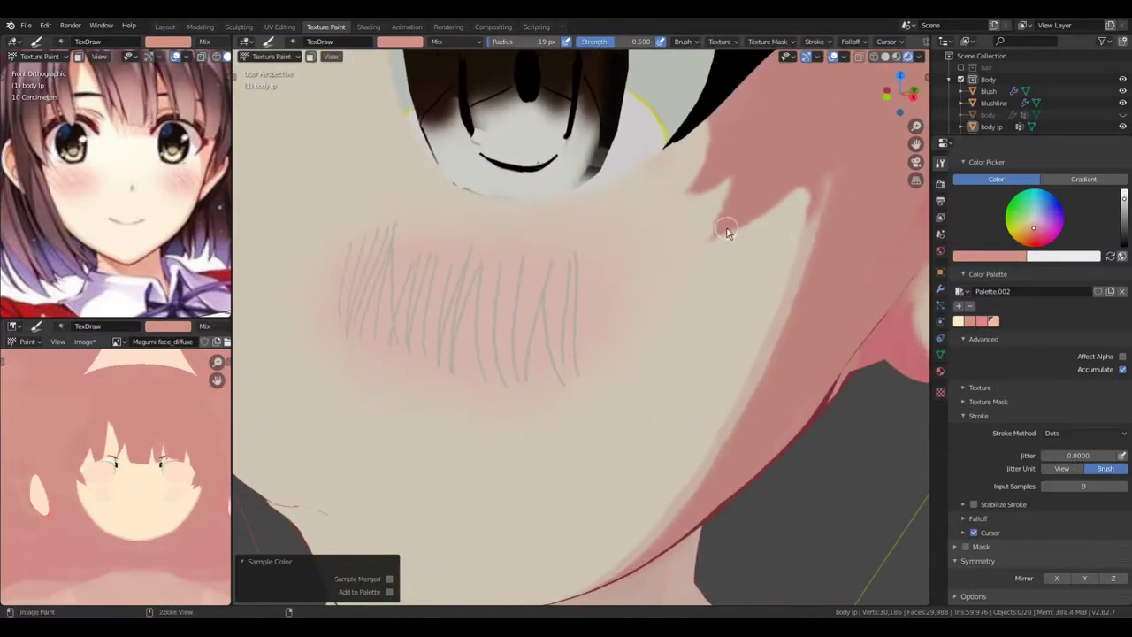
scroll(767, 145, down, 1)
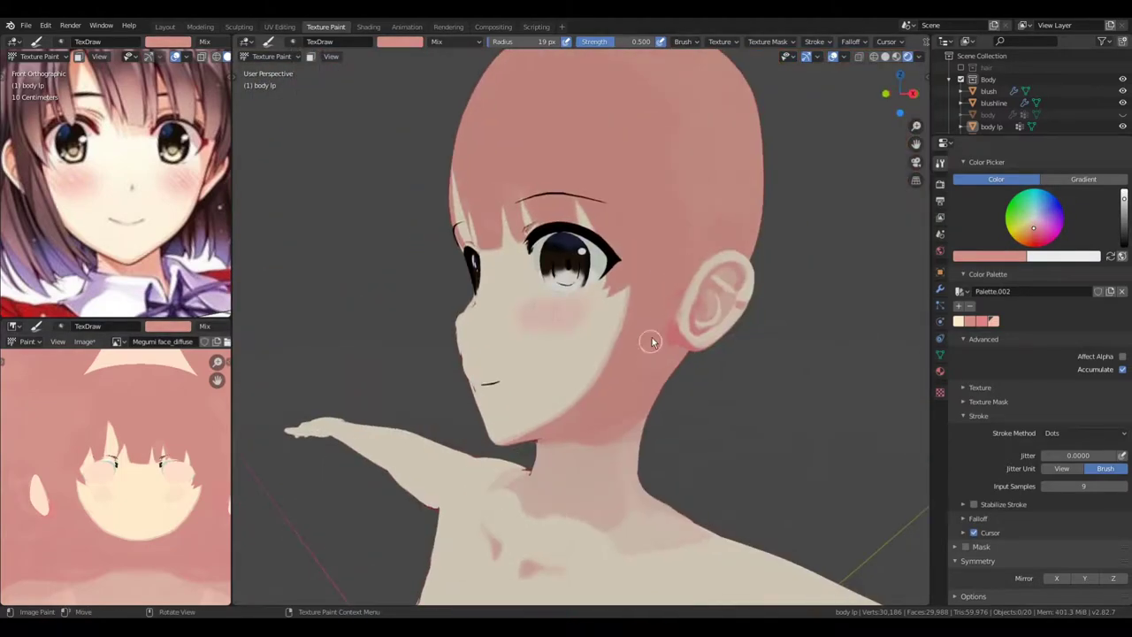
middle_drag(651, 343, 670, 358)
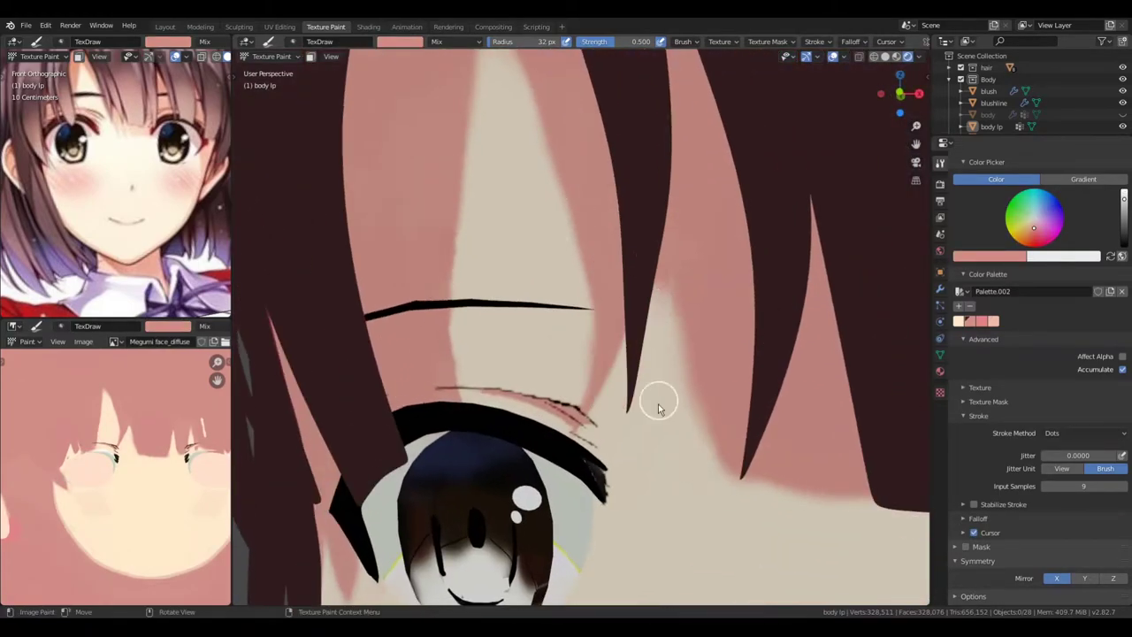
Sample the pink tone, shade the hairline beside the eye, and save the face texture
middle_drag(654, 413, 667, 300)
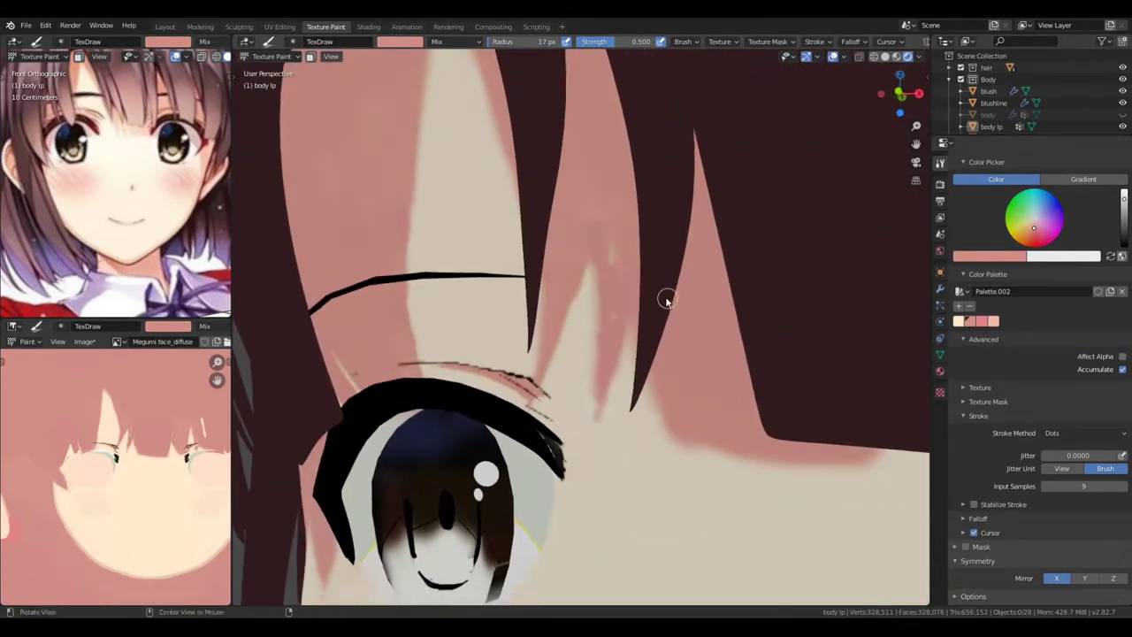
key(s)
scroll(618, 498, up, 2)
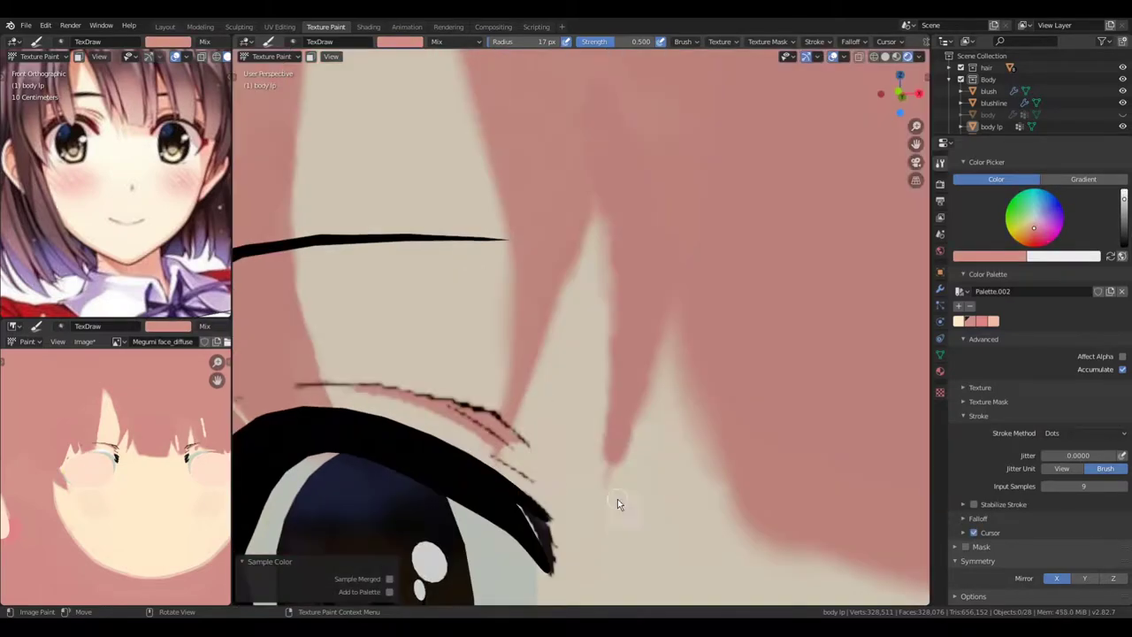
key(s)
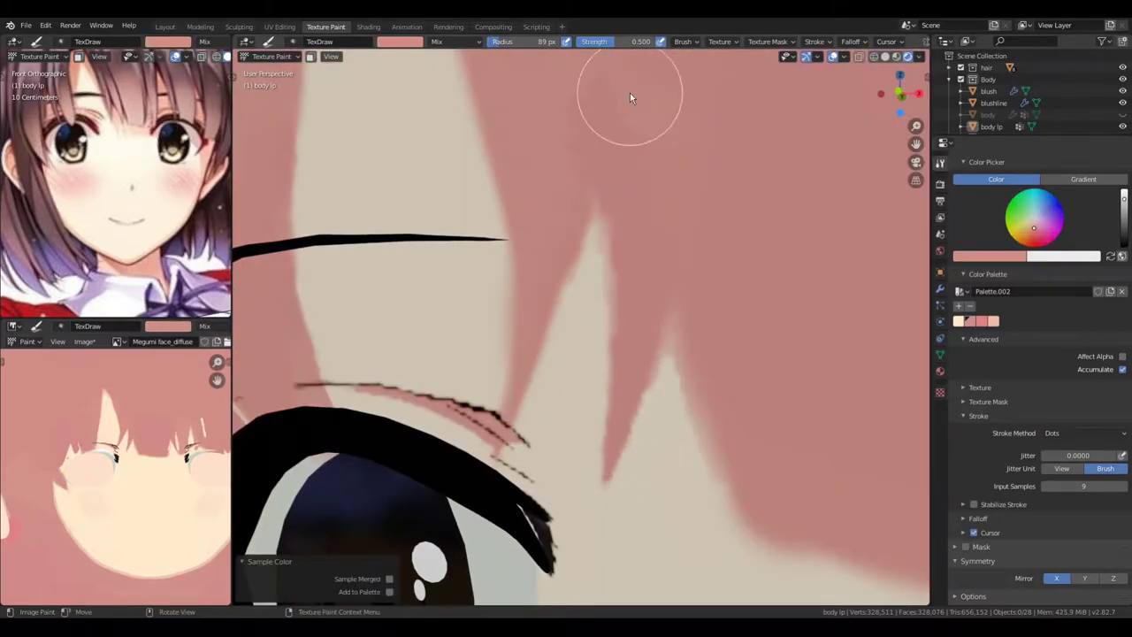
key(alt+s)
Resample pink and resize the brush to continue shading around the eye
scroll(576, 336, down, 5)
scroll(576, 336, down, 3)
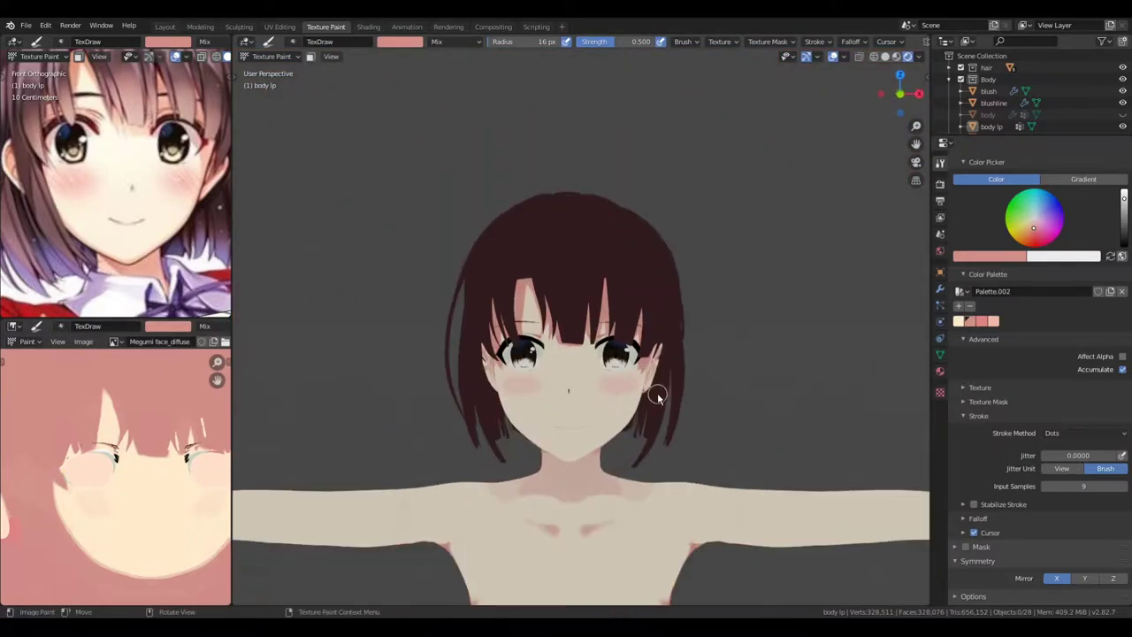
scroll(588, 336, up, 8)
key(s)
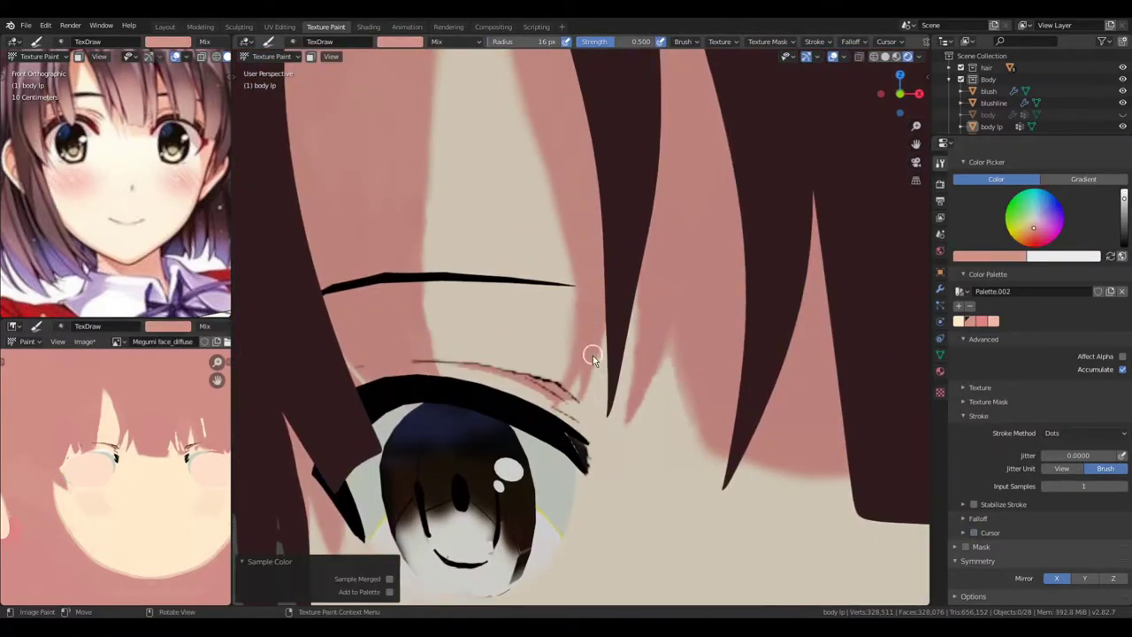
scroll(547, 393, down, 5)
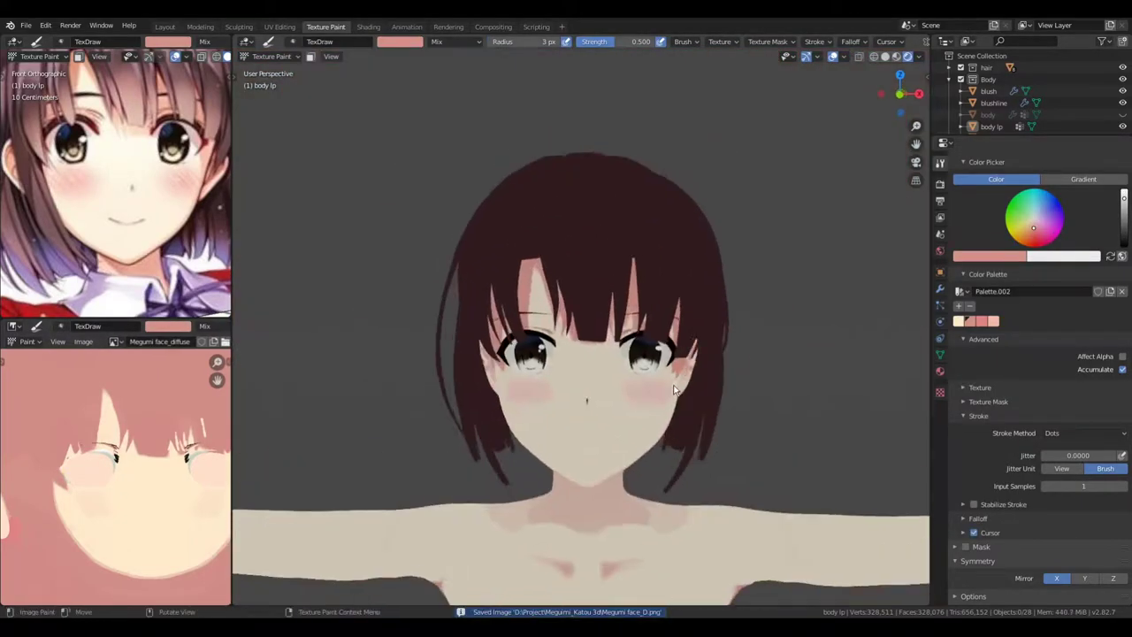
scroll(569, 348, up, 5)
scroll(568, 348, up, 2)
key(f)
scroll(621, 226, down, 3)
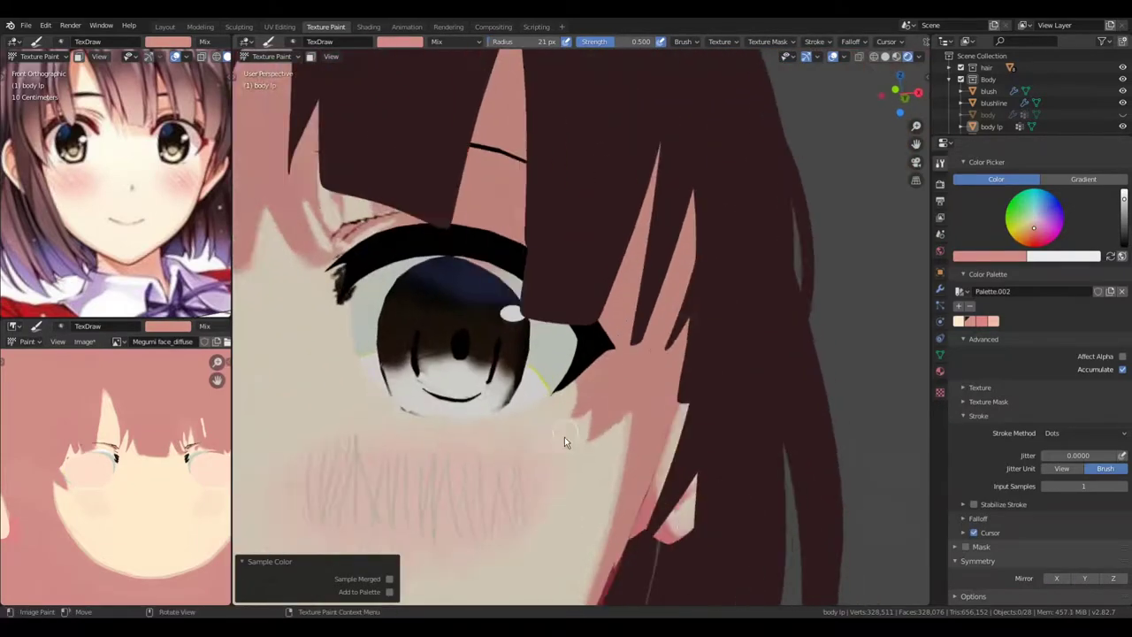
scroll(564, 434, up, 1)
scroll(523, 220, up, 3)
scroll(537, 217, up, 2)
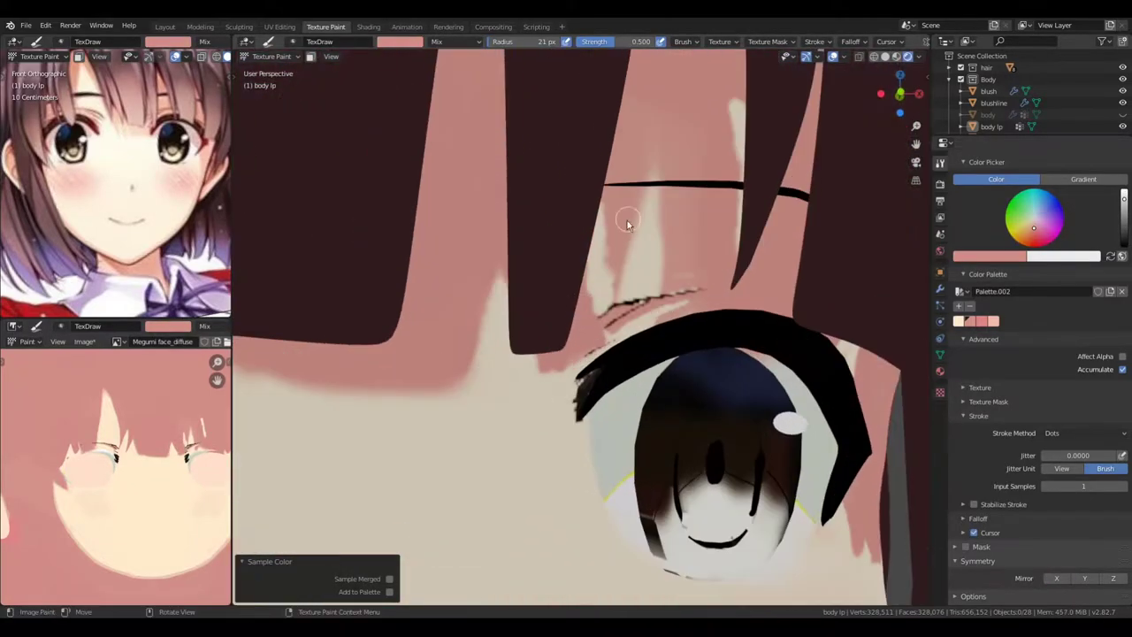
scroll(627, 220, down, 2)
Eyedrop the cream skin colour from the face texture and paint over stray pink around the eye
key(s)
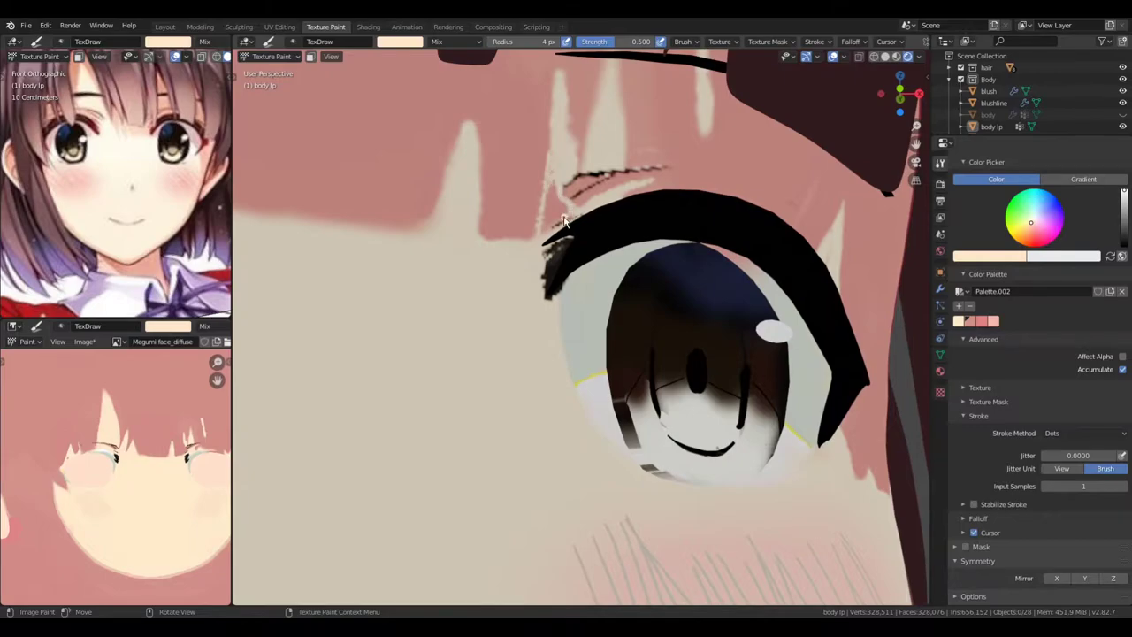
scroll(194, 451, up, 4)
scroll(112, 420, up, 3)
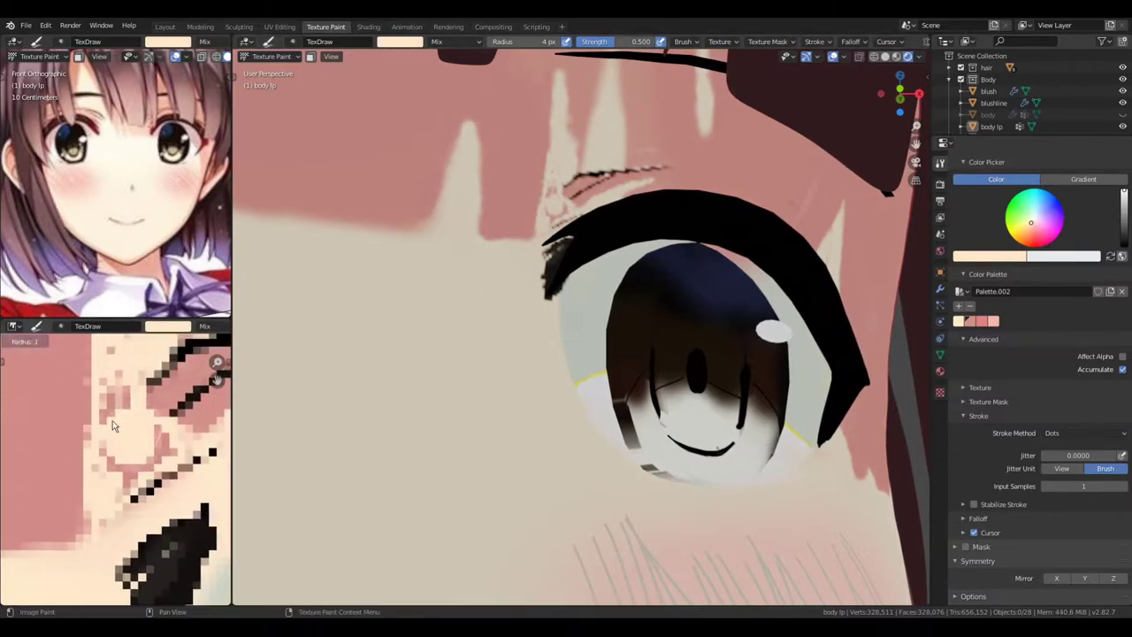
middle_drag(137, 409, 112, 468)
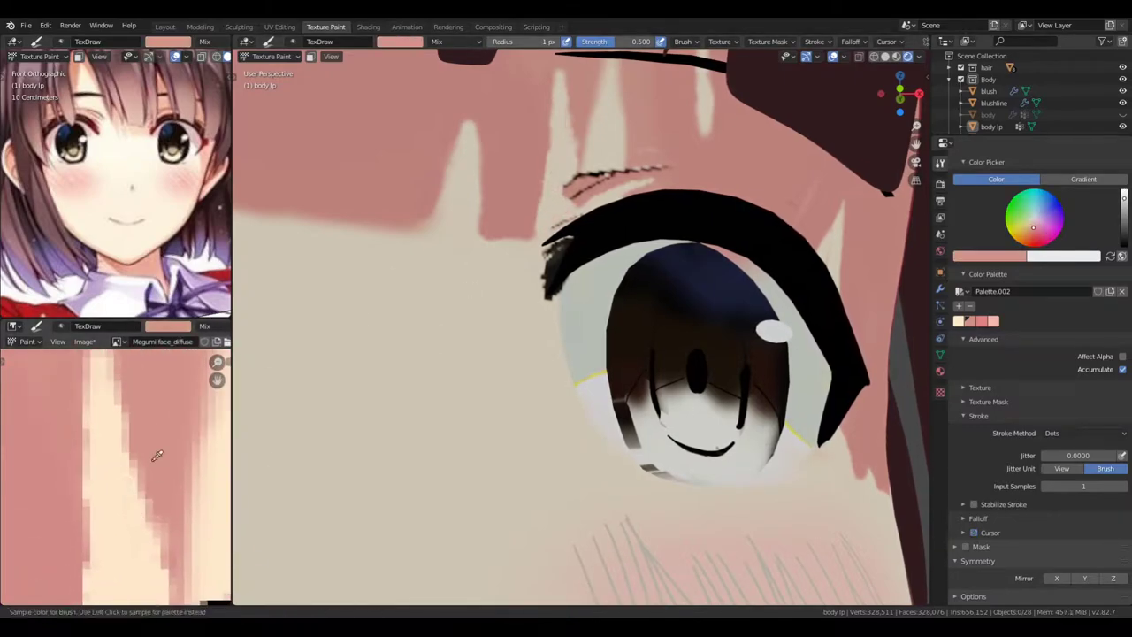
key(s)
middle_drag(106, 539, 147, 476)
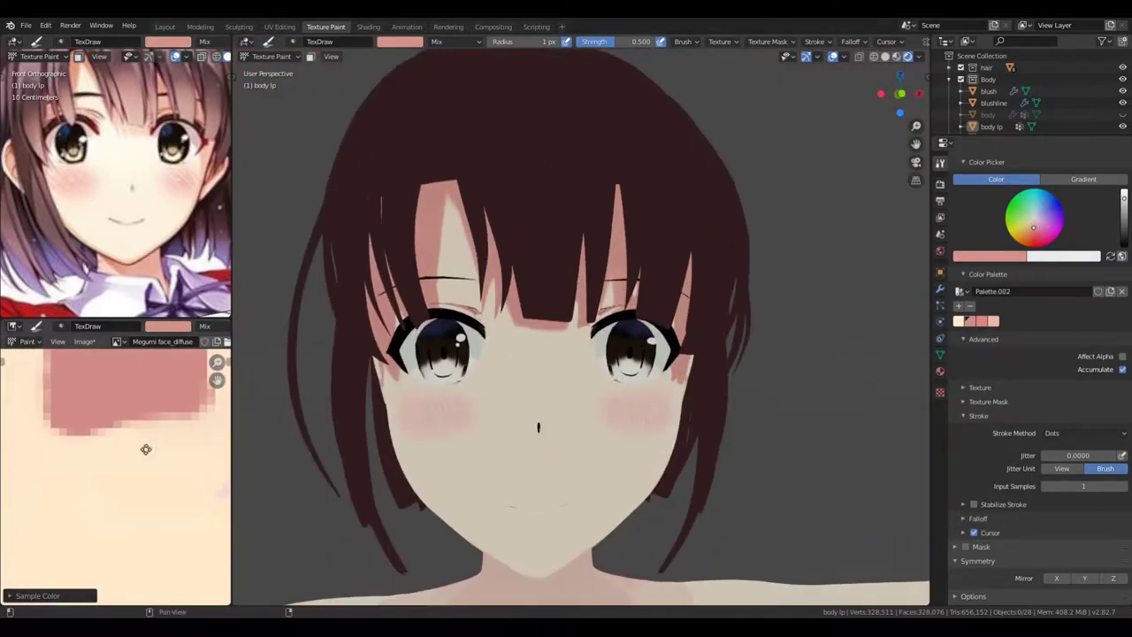
scroll(86, 455, down, 2)
scroll(589, 370, down, 3)
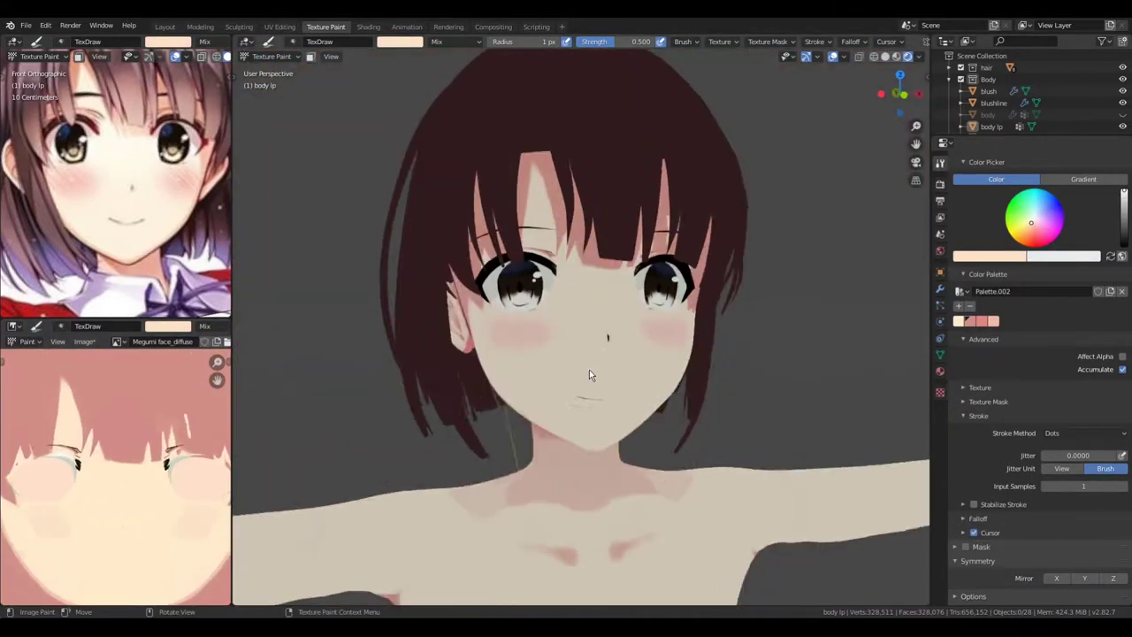
scroll(671, 404, down, 2)
scroll(671, 399, down, 1)
Save the blend file and sample a colour to begin body shading
scroll(698, 407, down, 3)
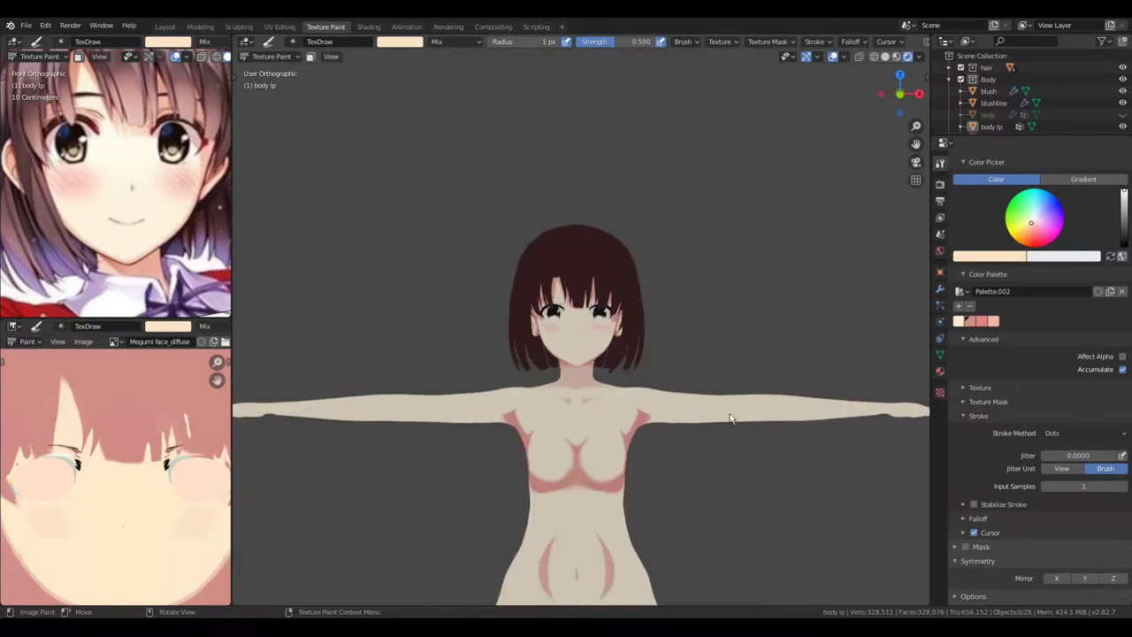
scroll(720, 421, up, 2)
scroll(655, 420, up, 5)
key(ctrl+s)
key(s)
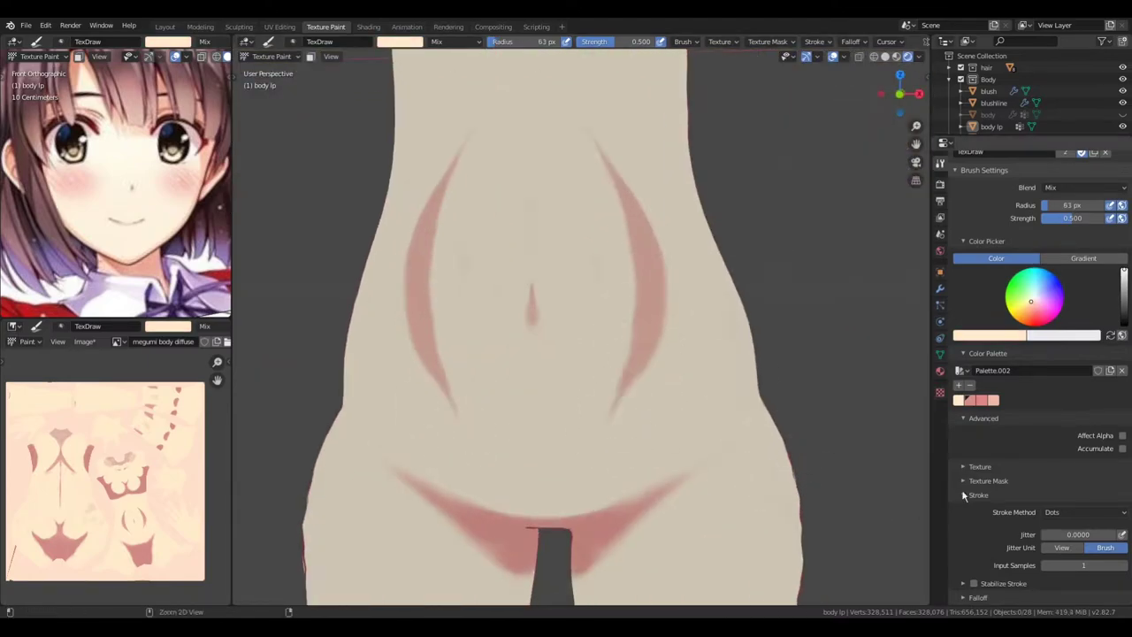
scroll(964, 496, down, 4)
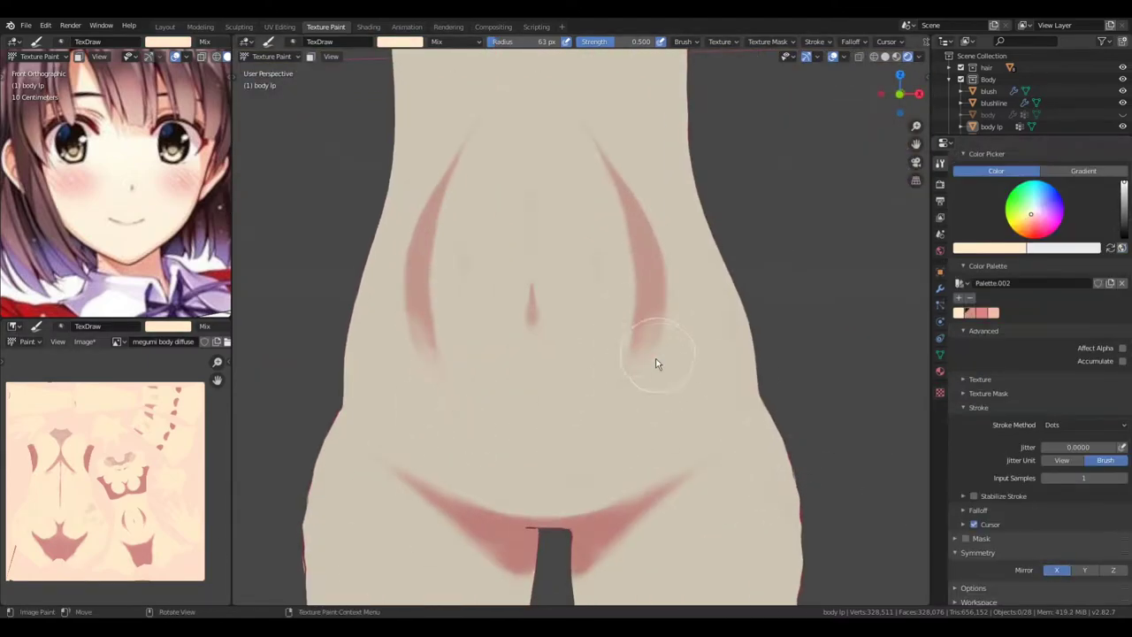
scroll(640, 184, down, 2)
Sample pink, enlarge the brush to about 31 px, and shade under the chest
shift+middle_drag(640, 184, 595, 304)
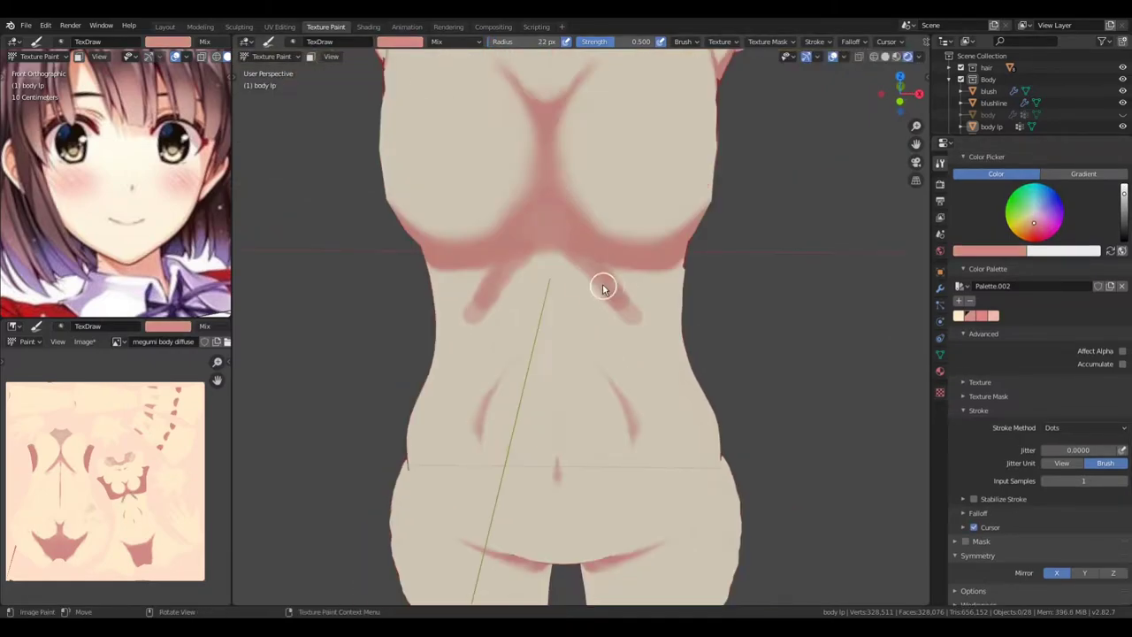
middle_drag(622, 287, 581, 212)
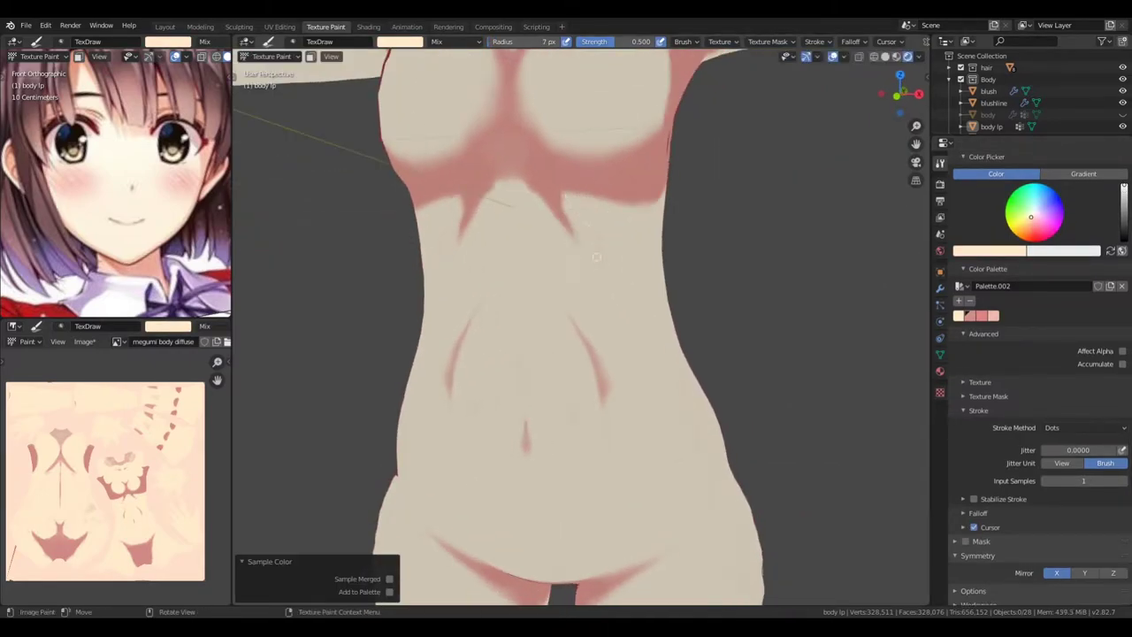
mouse_move(596, 256)
middle_down()
mouse_move(551, 226)
mouse_move(596, 228)
mouse_move(634, 203)
mouse_move(614, 348)
middle_up()
click(603, 251)
scroll(644, 258, up, 3)
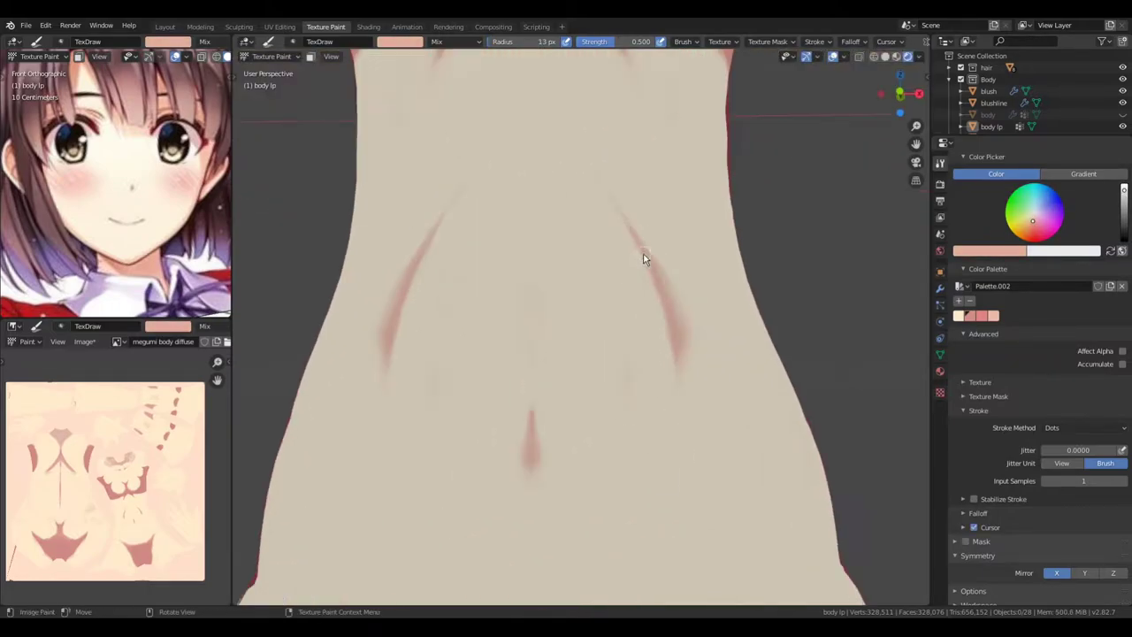
key(f)
click(663, 184)
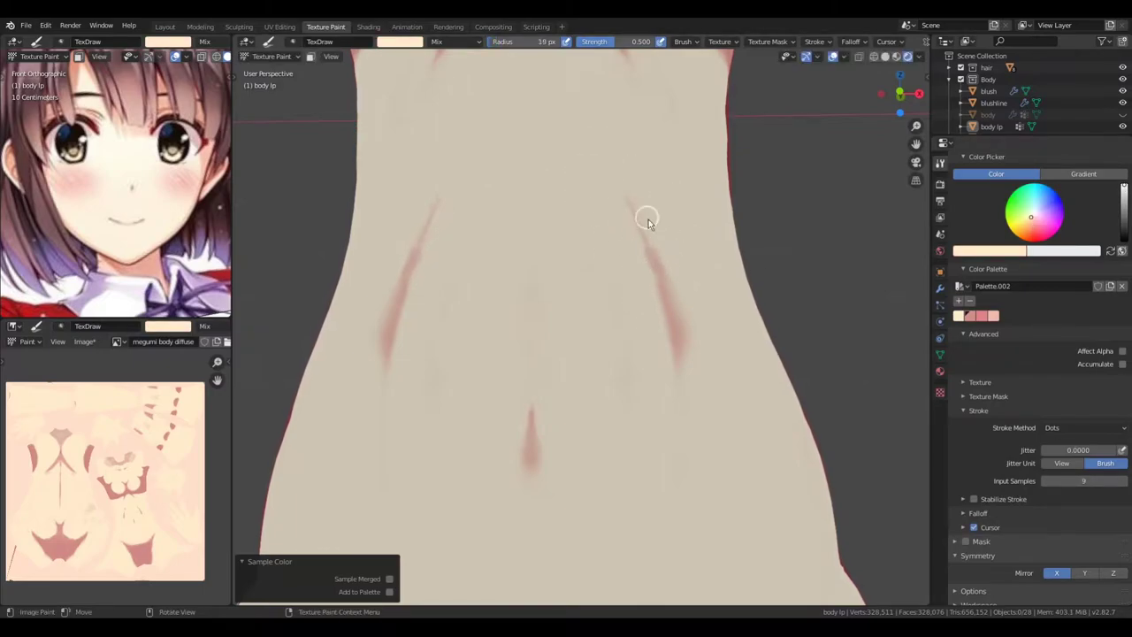
Paint pink shading along the abdomen and at the groin
scroll(661, 253, up, 2)
scroll(707, 186, down, 5)
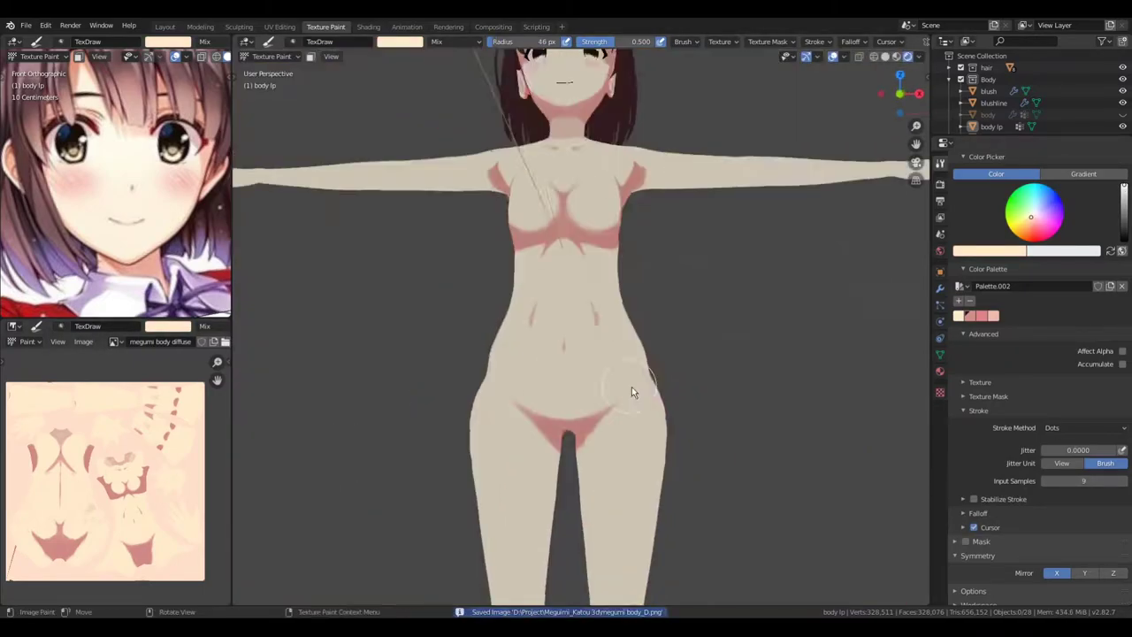
scroll(660, 331, up, 2)
scroll(568, 387, up, 2)
scroll(531, 389, up, 2)
key(s)
mouse_move(498, 394)
middle_down()
mouse_move(617, 480)
mouse_move(728, 467)
mouse_move(695, 329)
mouse_move(617, 421)
mouse_move(619, 467)
middle_up()
Sample pink and peach to finish shading around the knees and check the result
key(s)
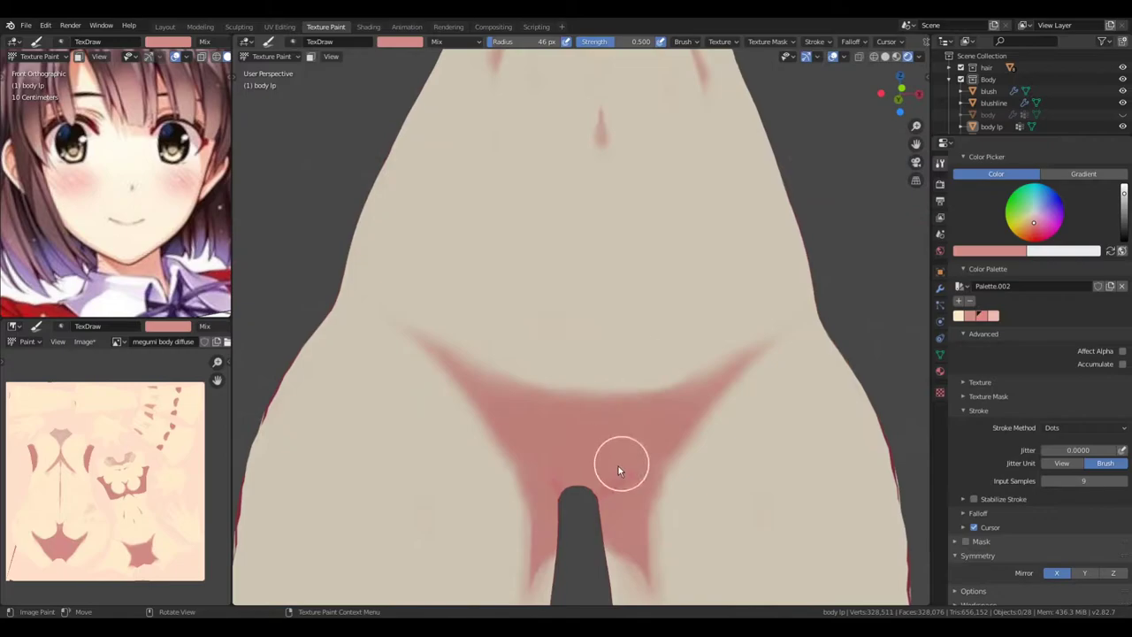
scroll(619, 463, down, 4)
scroll(546, 372, up, 4)
key(s)
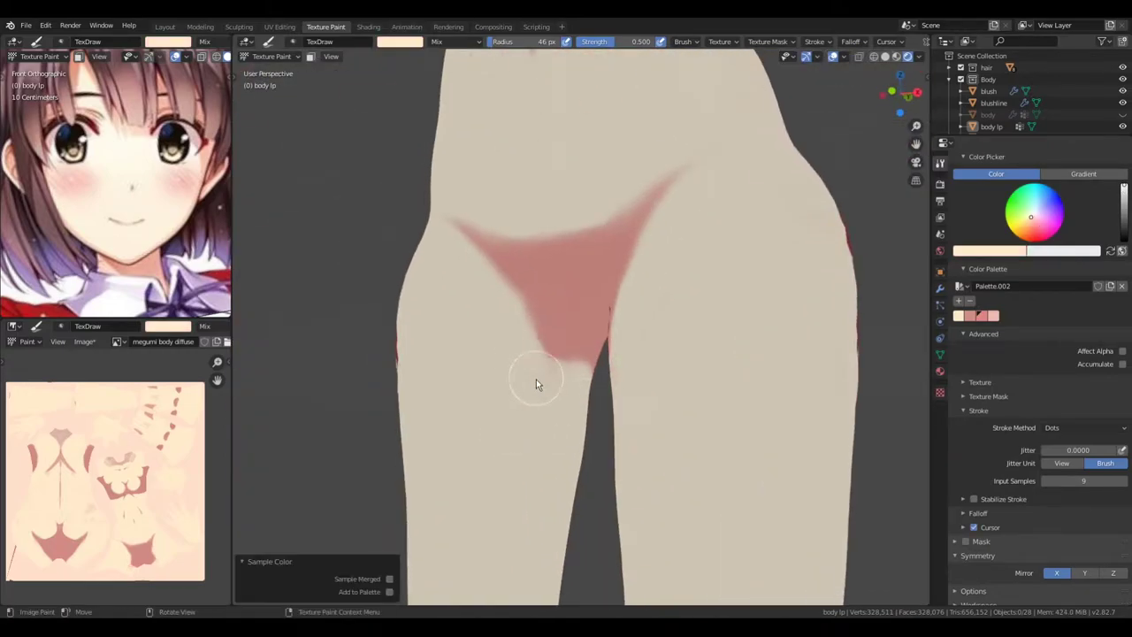
mouse_move(537, 384)
middle_down()
mouse_move(537, 354)
mouse_move(670, 425)
mouse_move(682, 379)
mouse_move(521, 351)
mouse_move(587, 375)
mouse_move(599, 458)
middle_up()
Save the body texture, sample pink and peach tones, and turn the view to the character's back and neck
key(s)
scroll(599, 457, down, 5)
key(alt+s)
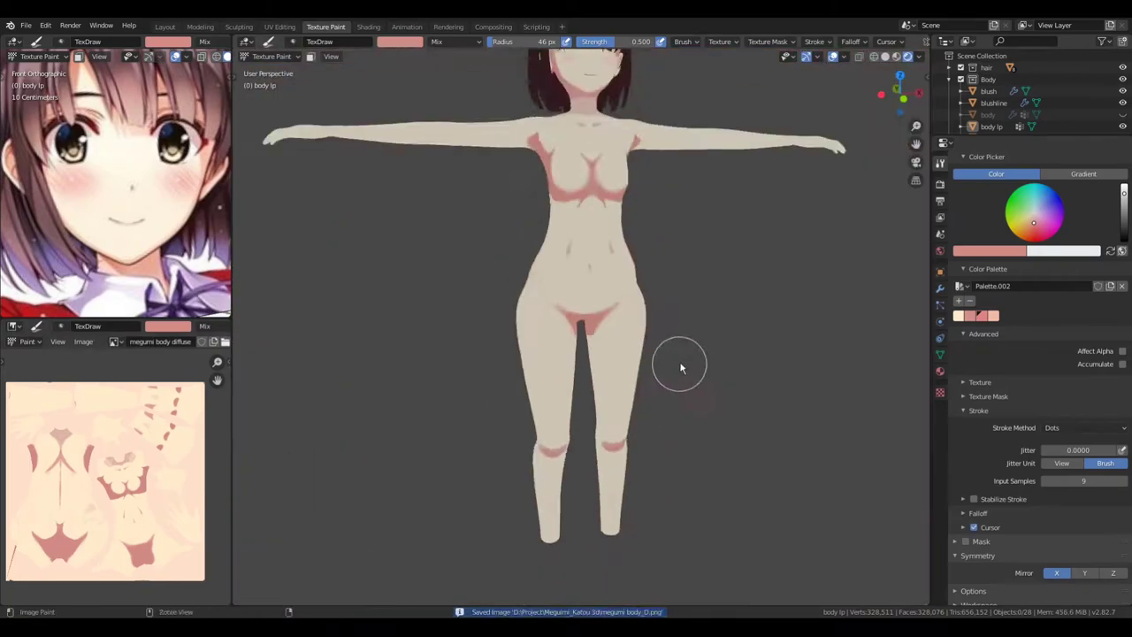
scroll(646, 350, up, 5)
key(s)
mouse_move(591, 313)
middle_down()
mouse_move(563, 328)
mouse_move(494, 307)
mouse_move(678, 199)
mouse_move(542, 318)
middle_up()
key(s)
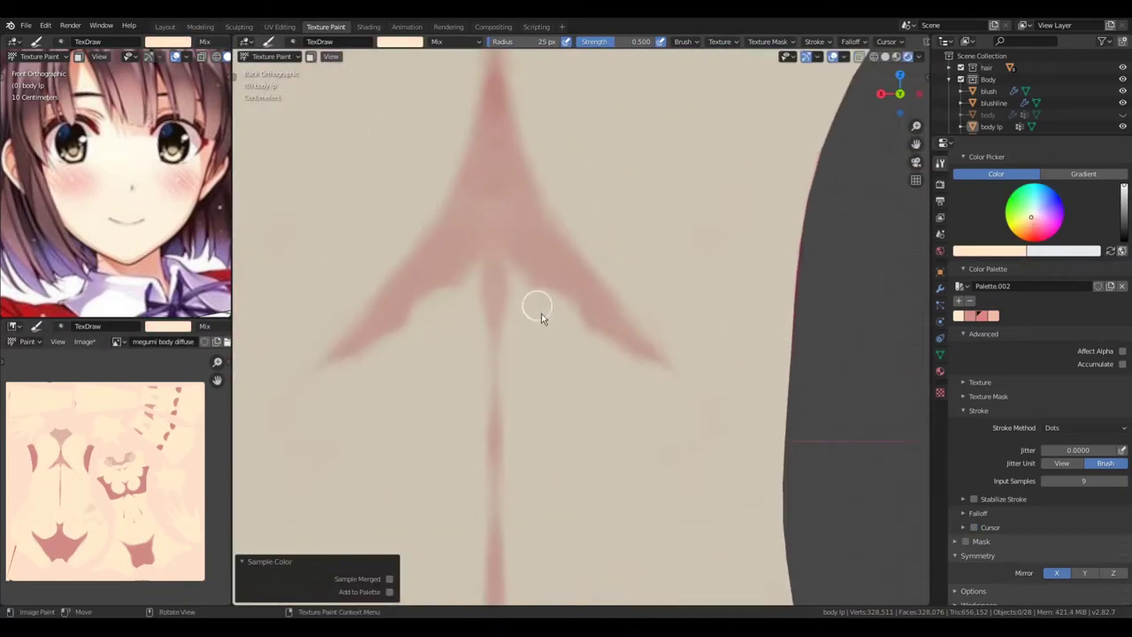
scroll(672, 377, down, 2)
middle_drag(530, 235, 687, 361)
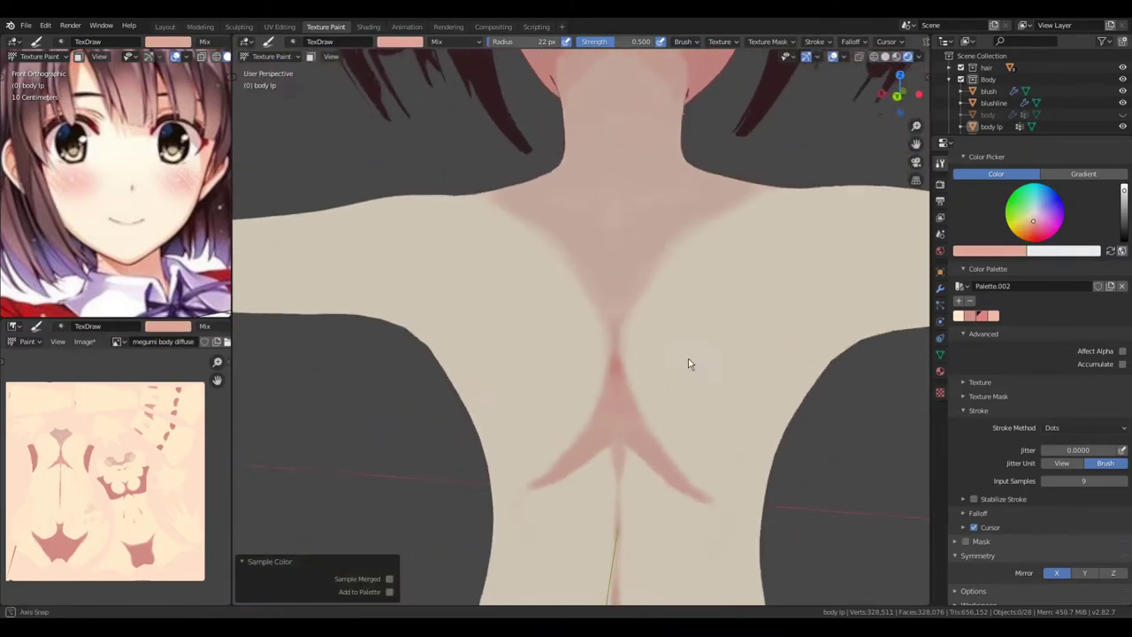
middle_drag(568, 277, 633, 245)
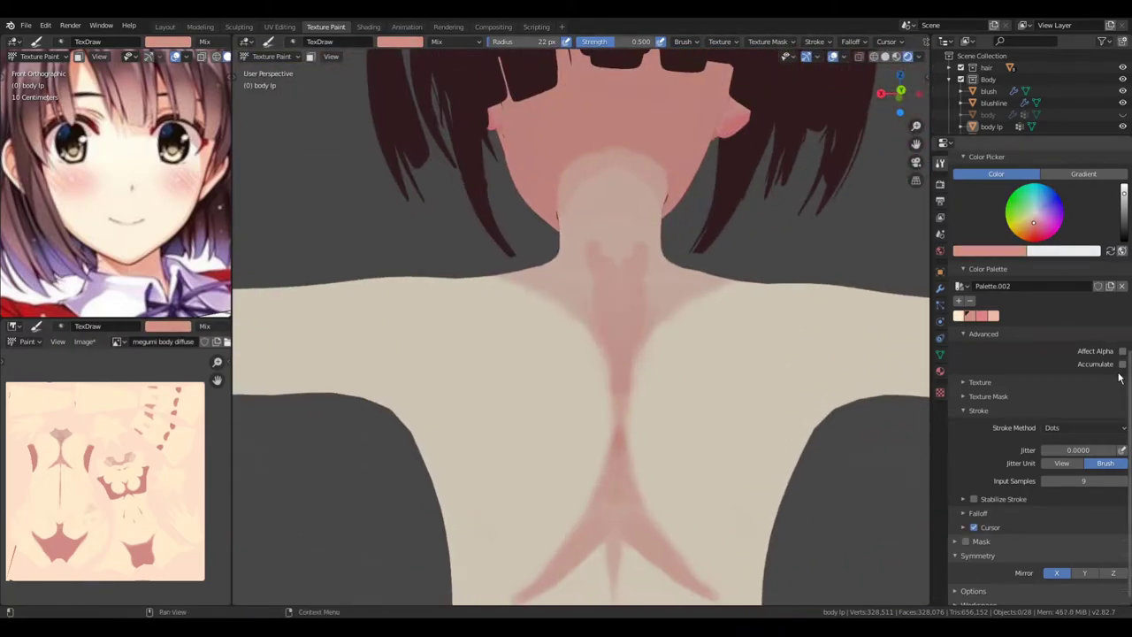
mouse_move(645, 416)
middle_down()
mouse_move(629, 362)
mouse_move(672, 260)
mouse_move(662, 210)
mouse_move(575, 297)
middle_up()
mouse_move(717, 386)
middle_down()
mouse_move(614, 309)
mouse_move(640, 207)
mouse_move(735, 425)
middle_up()
Paint pink shading on the back of the neck and under the chin from below
scroll(652, 299, up, 5)
key(s)
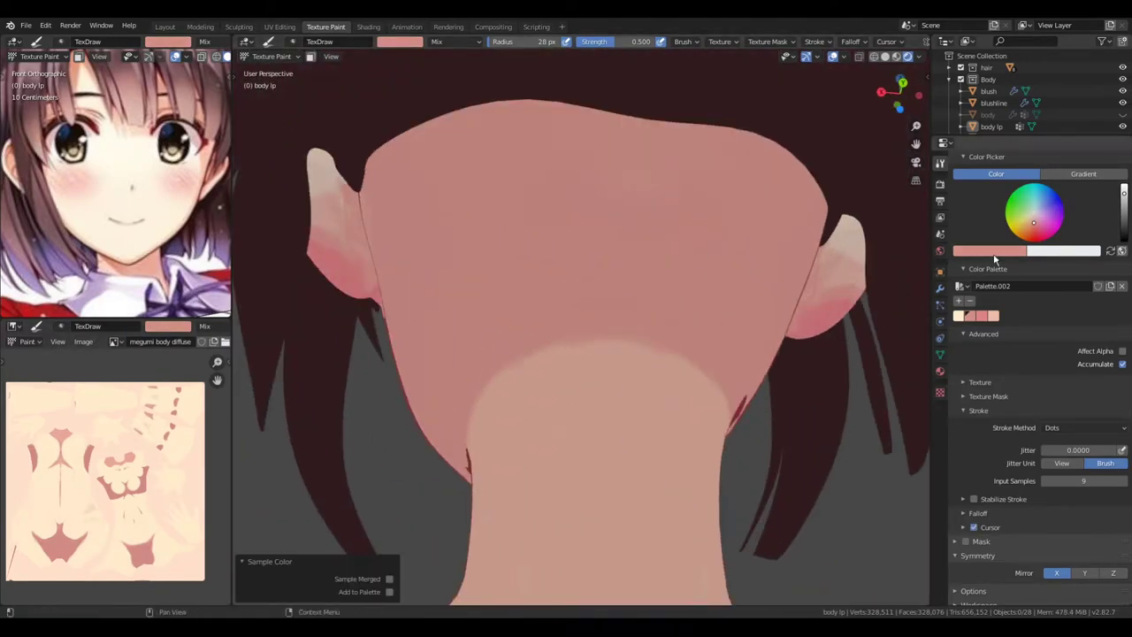
mouse_move(576, 349)
middle_down()
mouse_move(752, 397)
mouse_move(663, 454)
mouse_move(581, 464)
mouse_move(663, 415)
middle_up()
scroll(672, 442, down, 4)
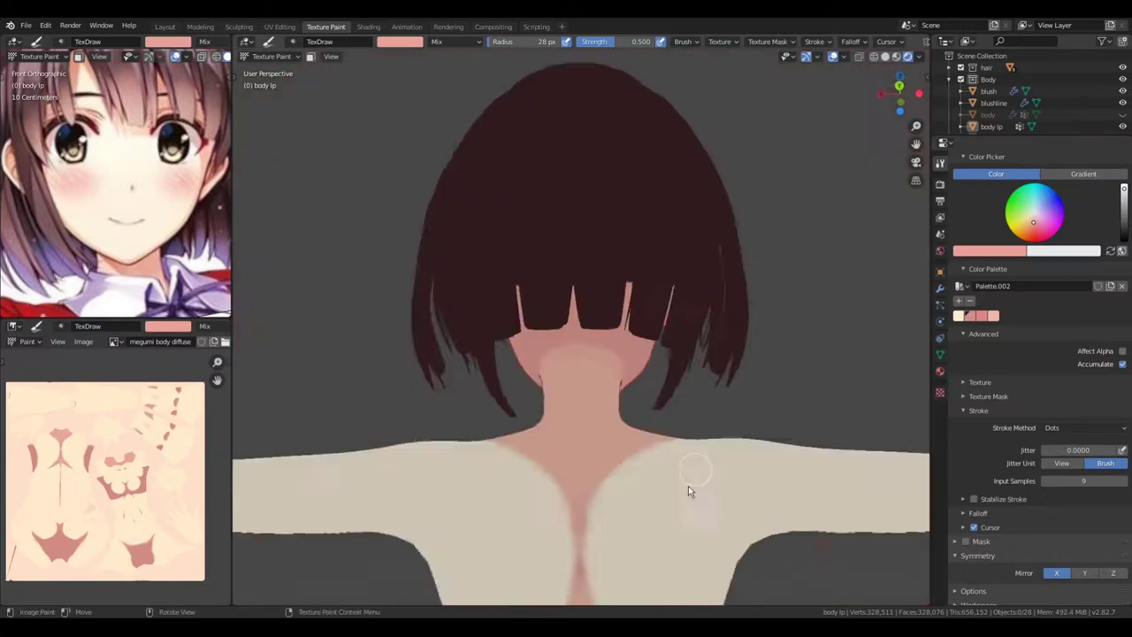
middle_drag(688, 488, 652, 392)
scroll(652, 392, up, 6)
mouse_move(601, 298)
middle_down()
mouse_move(582, 257)
mouse_move(627, 346)
mouse_move(622, 359)
mouse_move(561, 319)
mouse_move(598, 314)
mouse_move(607, 443)
mouse_move(628, 333)
mouse_move(700, 468)
mouse_move(554, 318)
middle_up()
scroll(607, 442, up, 5)
Sample the neck colour, save the painted body texture, and pick the cream skin tone
key(s)
scroll(595, 363, down, 5)
scroll(752, 392, up, 5)
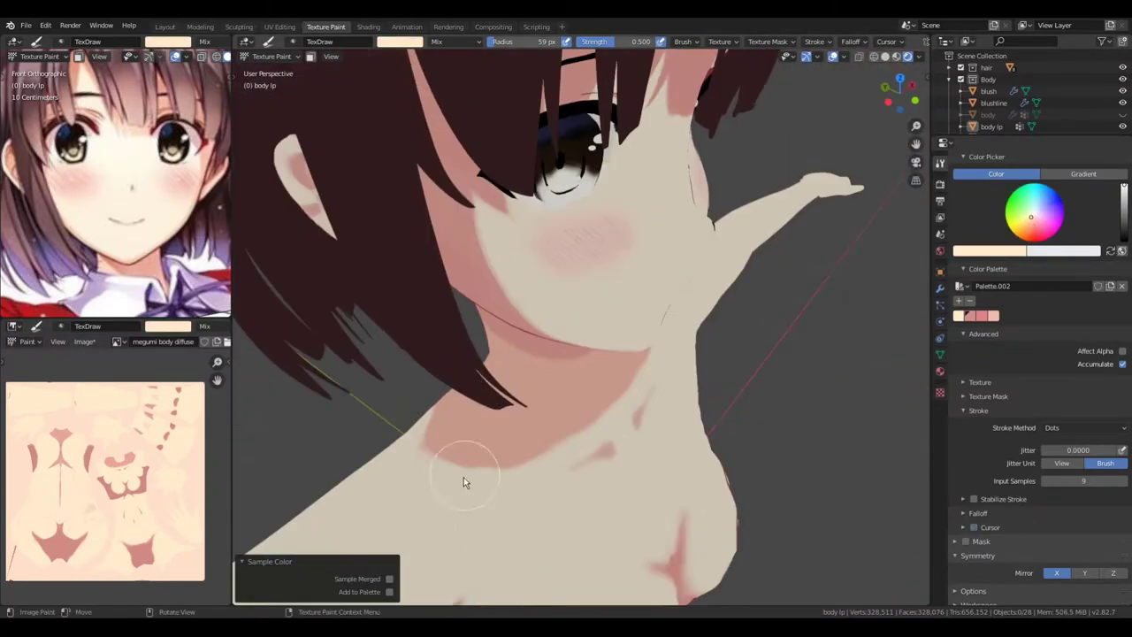
mouse_move(462, 470)
middle_down()
mouse_move(601, 405)
mouse_move(568, 303)
middle_up()
key(s)
key(alt+s)
scroll(568, 302, down, 3)
Paint a thin pink shadow line at the wrist, covering the excess with cream
scroll(793, 446, down, 3)
mouse_move(513, 236)
middle_down()
mouse_move(793, 446)
mouse_move(671, 361)
mouse_move(716, 383)
middle_up()
scroll(672, 361, up, 3)
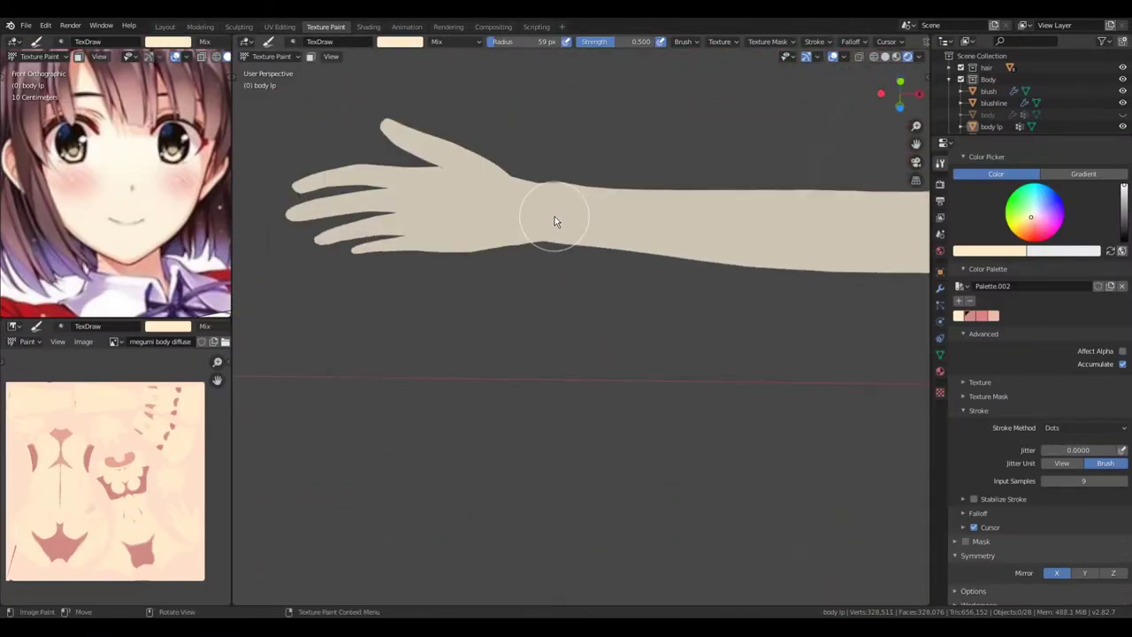
mouse_move(555, 221)
middle_down()
mouse_move(525, 397)
mouse_move(611, 348)
middle_up()
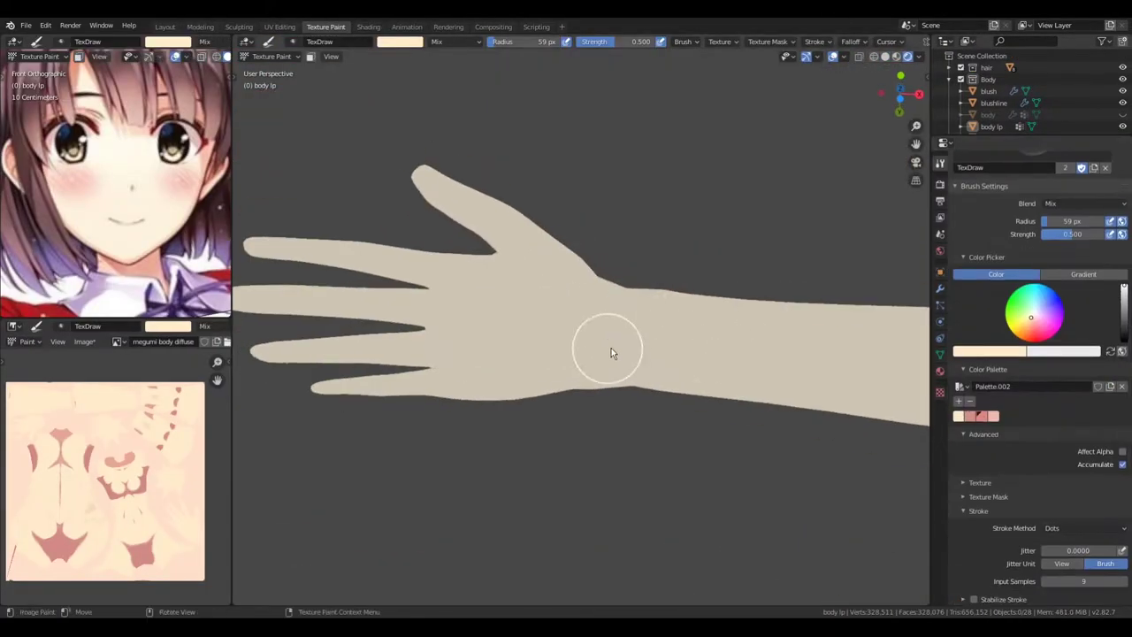
key(s)
click(583, 314)
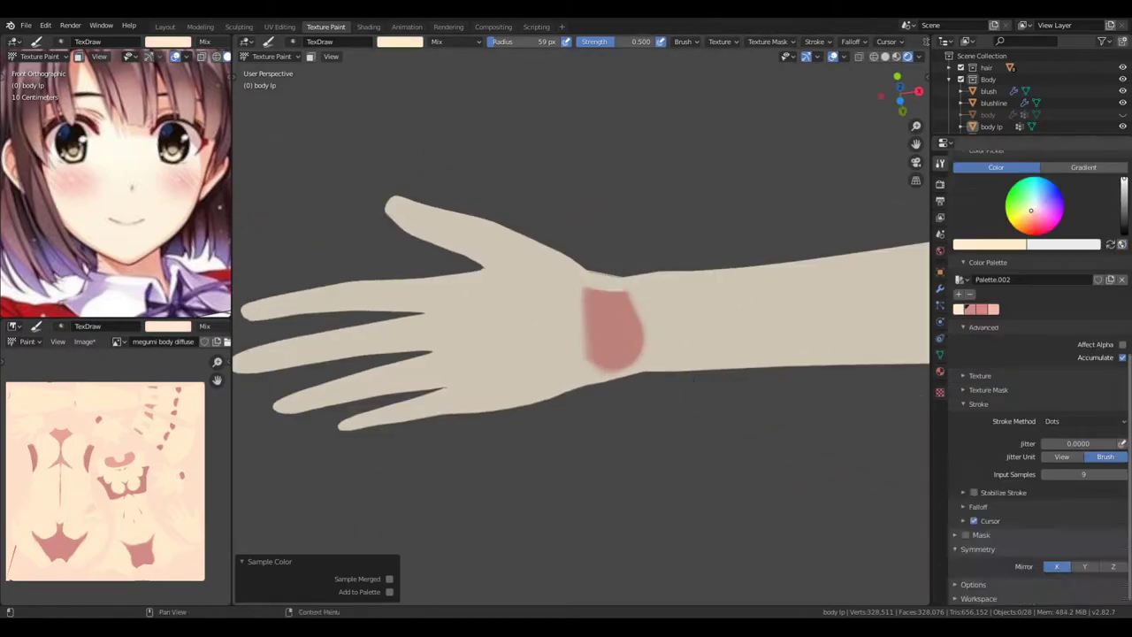
middle_drag(571, 315, 586, 331)
drag(586, 331, 655, 310)
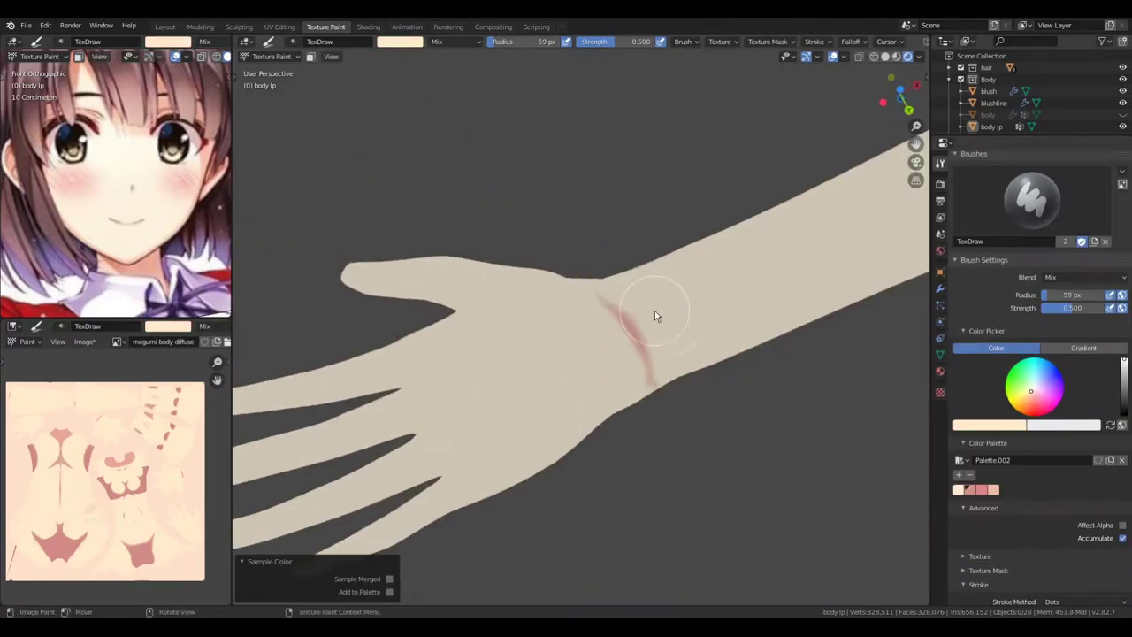
mouse_move(655, 311)
middle_down()
mouse_move(607, 306)
mouse_move(617, 276)
mouse_move(642, 313)
mouse_move(687, 252)
mouse_move(576, 378)
mouse_move(588, 270)
mouse_move(651, 294)
mouse_move(617, 374)
mouse_move(585, 335)
mouse_move(586, 253)
mouse_move(607, 371)
mouse_move(635, 437)
mouse_move(655, 416)
middle_up()
Make the body UV map active and resample the pink and cream skin colours
key(s)
key(s)
click(940, 355)
click(977, 364)
mouse_move(977, 365)
middle_down()
mouse_move(531, 398)
mouse_move(493, 422)
mouse_move(557, 463)
mouse_move(553, 436)
mouse_move(644, 371)
mouse_move(583, 465)
mouse_move(691, 374)
mouse_move(673, 327)
mouse_move(686, 333)
mouse_move(652, 374)
mouse_move(733, 406)
mouse_move(523, 391)
mouse_move(628, 410)
mouse_move(520, 410)
mouse_move(672, 427)
mouse_move(623, 413)
mouse_move(613, 477)
middle_up()
key(s)
key(s)
click(941, 163)
key(s)
key(s)
Move the selected eyelash tip vertices inward, checking their position in X-ray
mouse_move(700, 387)
middle_down()
mouse_move(682, 370)
mouse_move(602, 384)
mouse_move(544, 440)
mouse_move(612, 349)
middle_up()
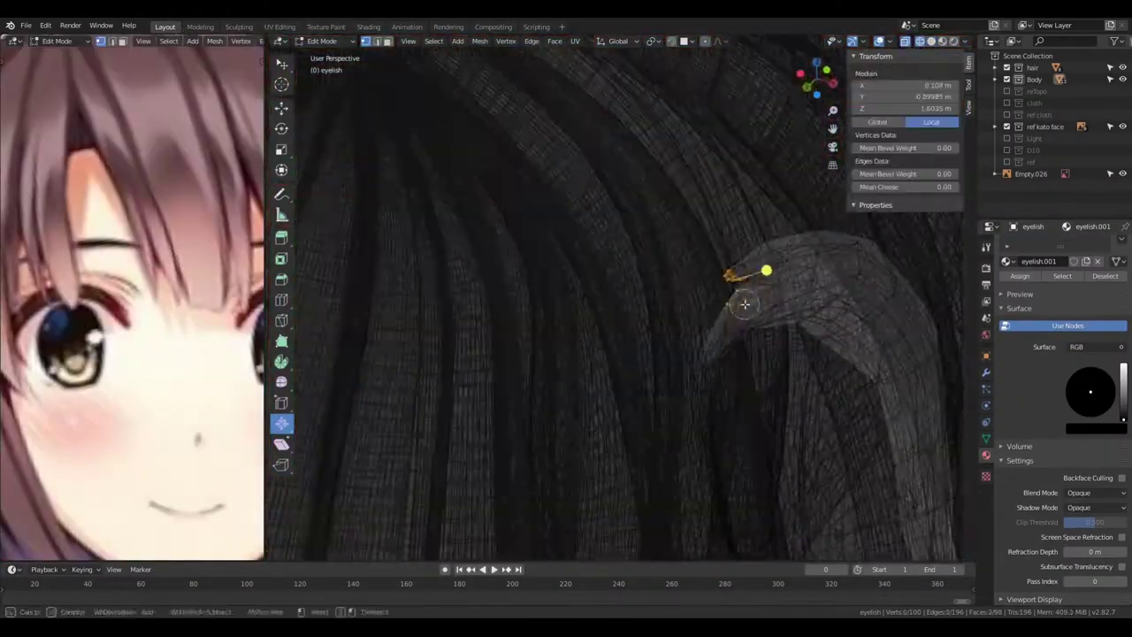
mouse_move(745, 305)
middle_down()
mouse_move(743, 336)
mouse_move(617, 306)
mouse_move(647, 322)
middle_up()
key(g)
key(z)
click(743, 336)
key(g)
click(647, 316)
key(alt+z)
click(647, 322)
key(g)
key(alt+z)
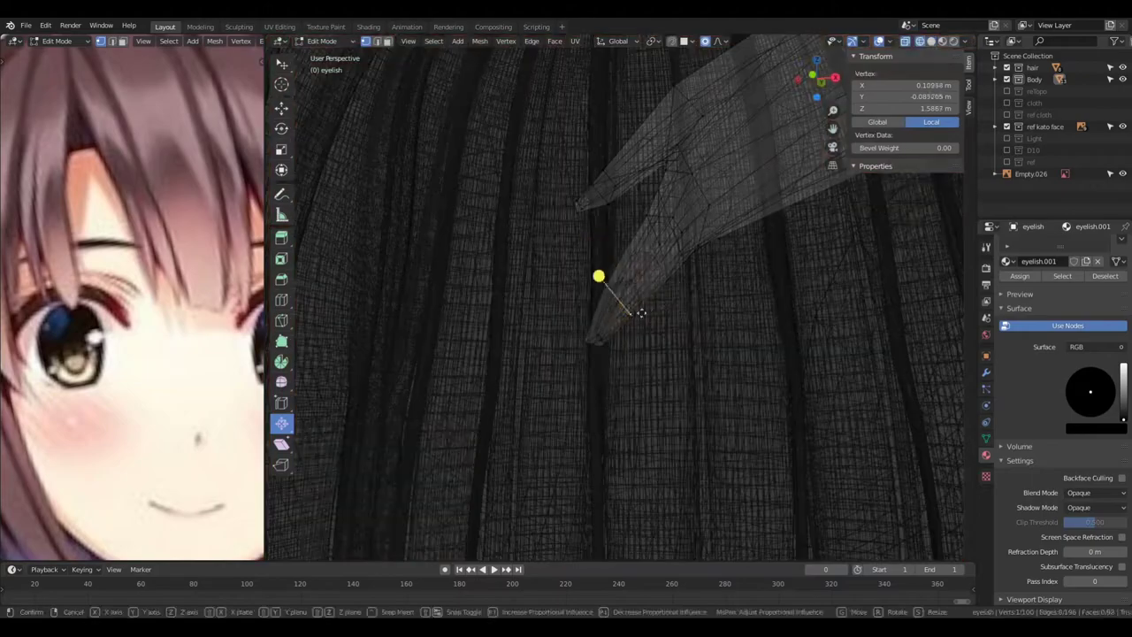
click(708, 271)
Reposition the tip vertex and edge with soft-falloff moves to narrow the lash end
key(alt+z)
mouse_move(708, 272)
middle_down()
mouse_move(667, 218)
mouse_move(586, 296)
mouse_move(667, 245)
mouse_move(669, 291)
middle_up()
key(g)
click(669, 290)
key(alt+z)
key(alt+z)
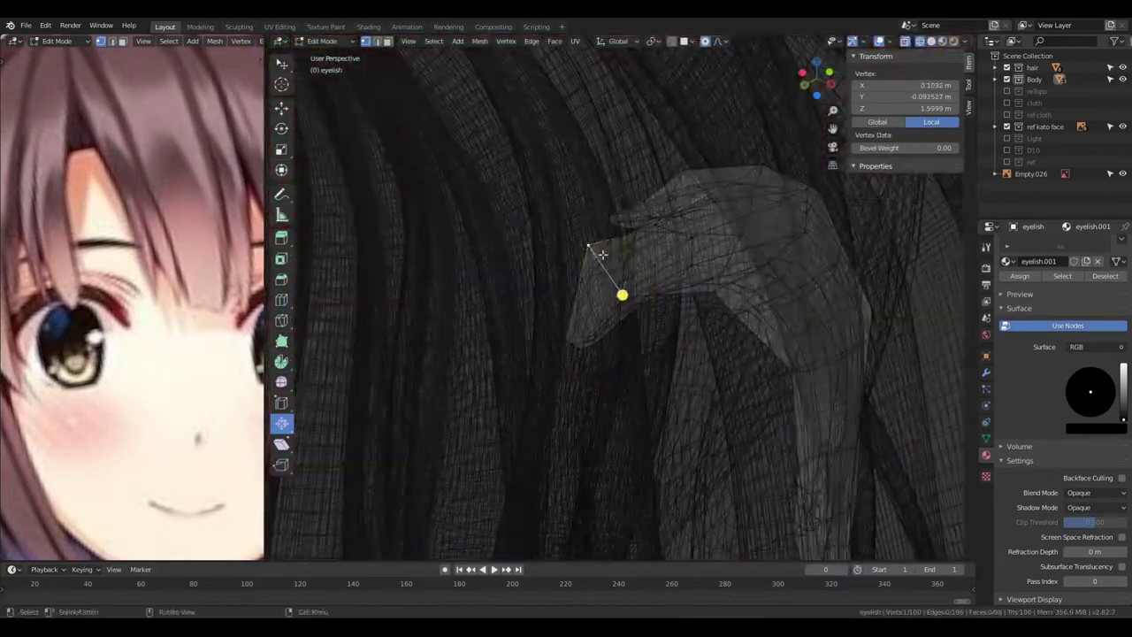
right_click(677, 263)
key(alt+z)
shift+click(548, 276)
key(g)
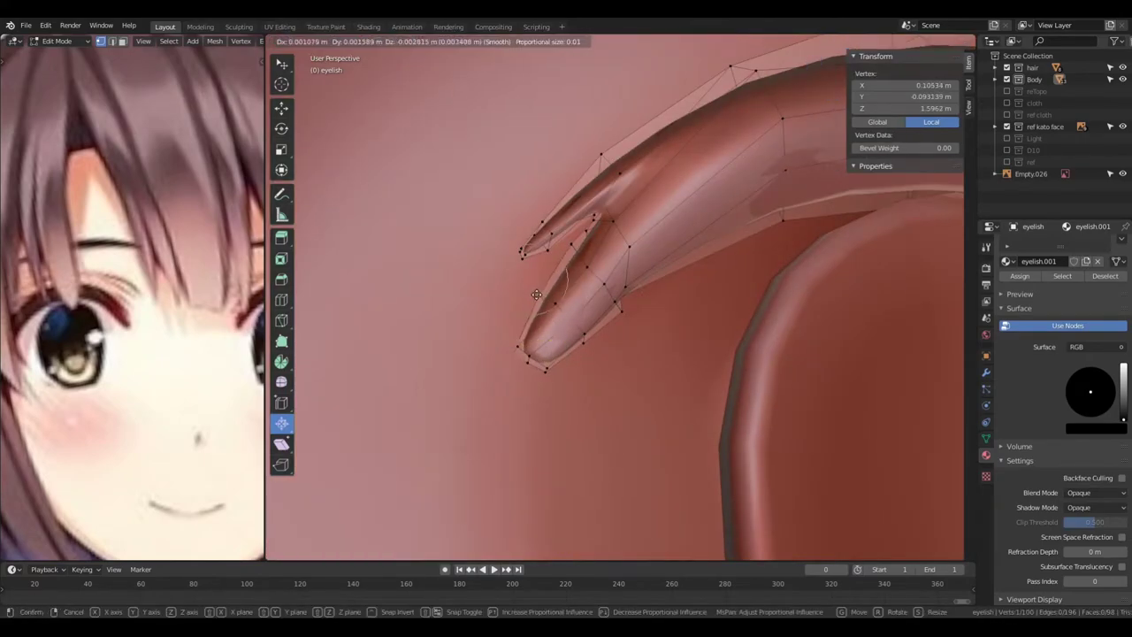
key(alt+z)
key(alt+z)
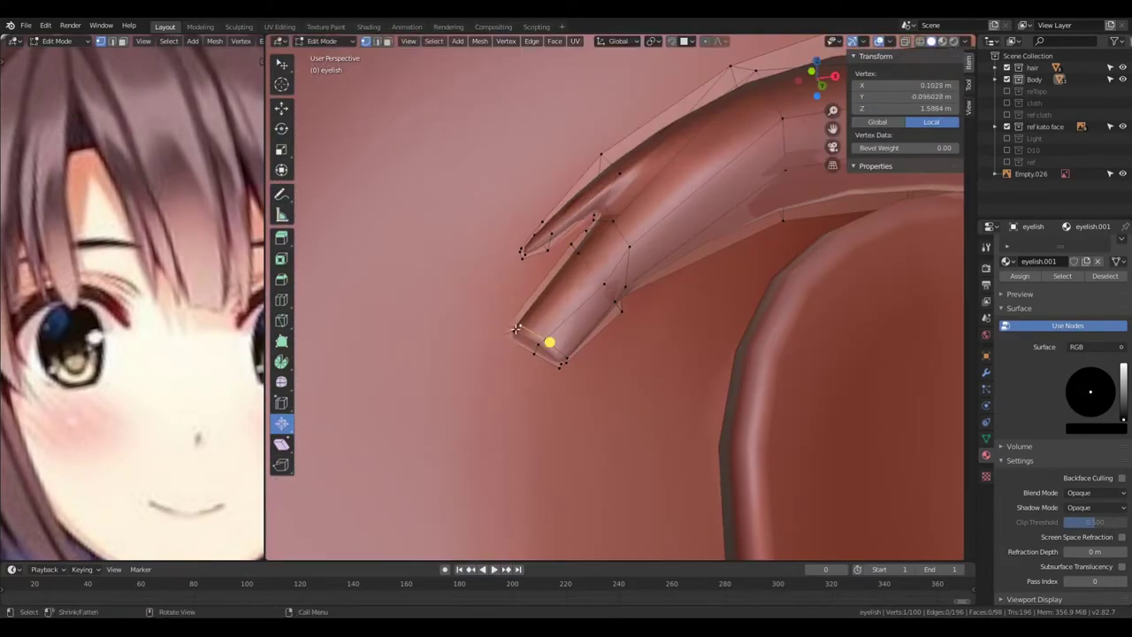
key(alt+z)
key(g)
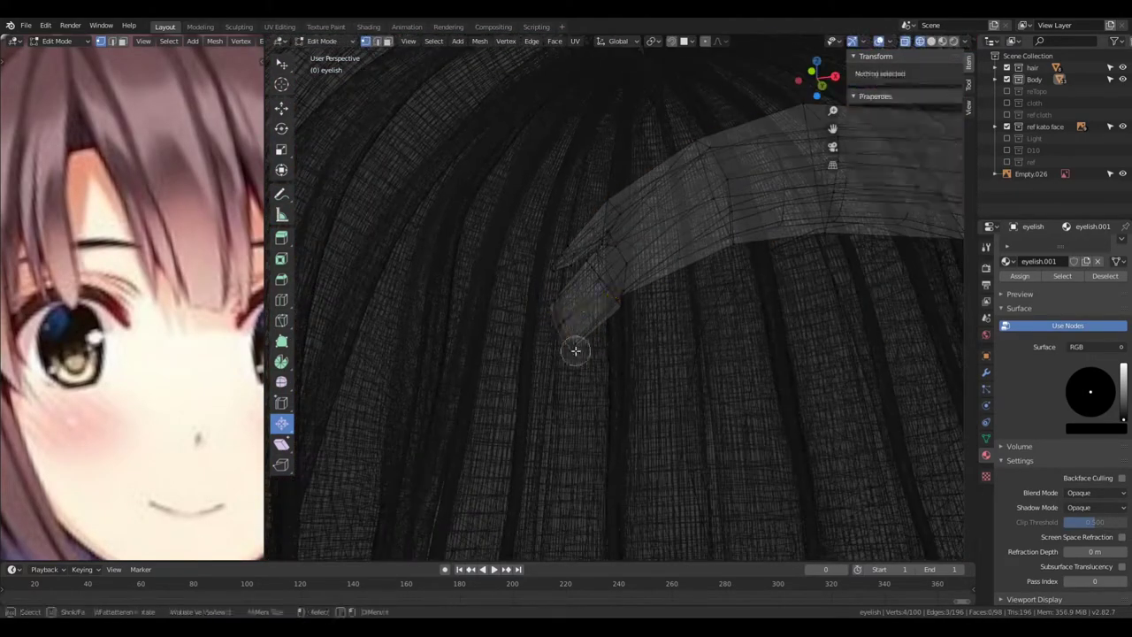
click(575, 351)
key(alt+z)
Slide the tip vertex along its edge with Shift+V to finish the pointed taper
scroll(617, 248, up, 3)
key(alt+z)
key(alt+z)
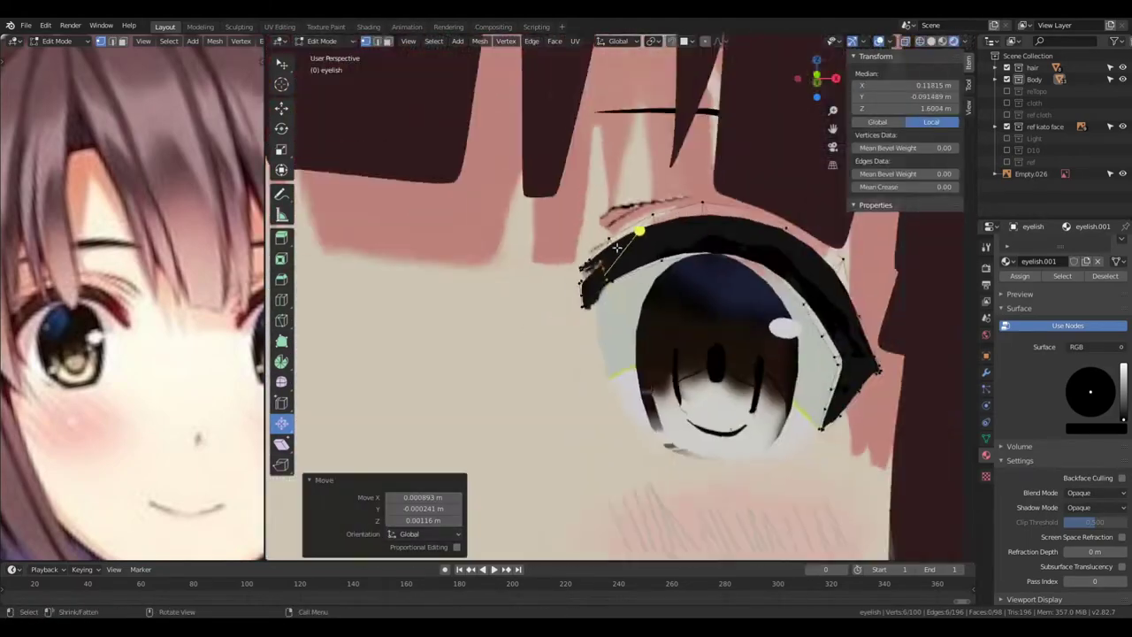
scroll(616, 247, up, 2)
key(g)
click(541, 318)
key(shift+v)
key(alt+z)
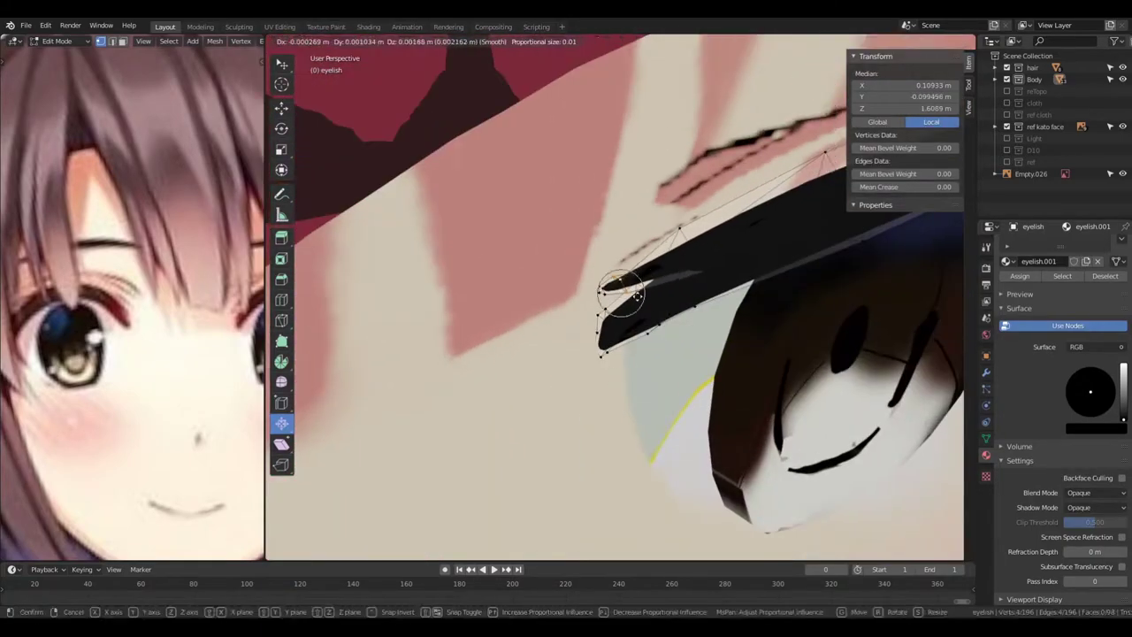
click(635, 297)
middle_drag(635, 296, 631, 333)
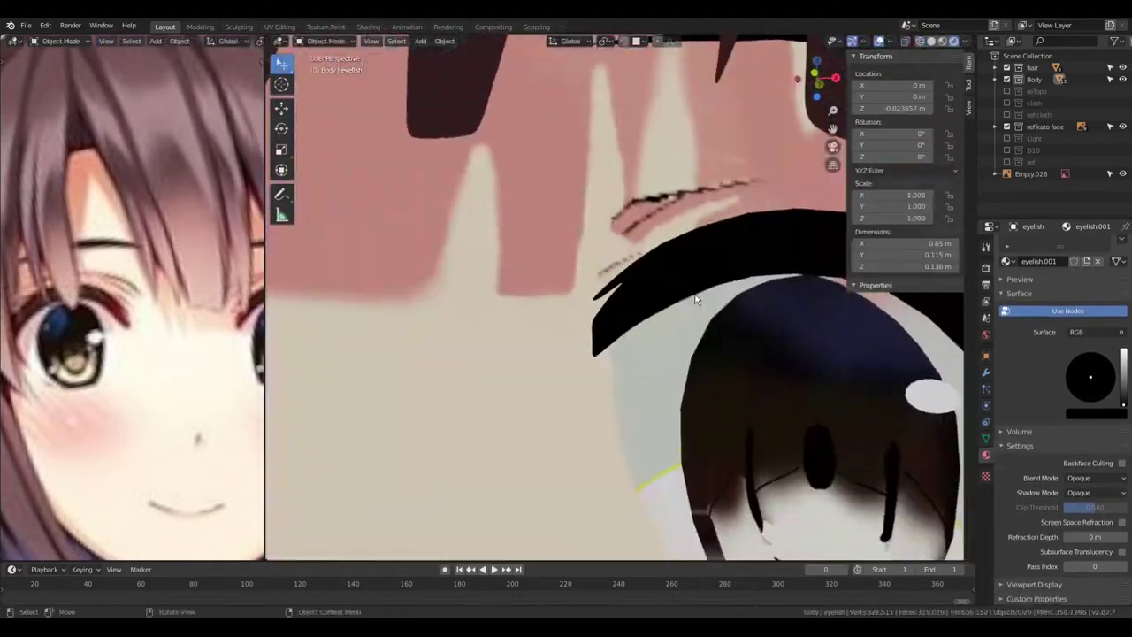
Save the file and flatten the selected strip vertices to zero along X
scroll(646, 318, down, 1)
key(ctrl+s)
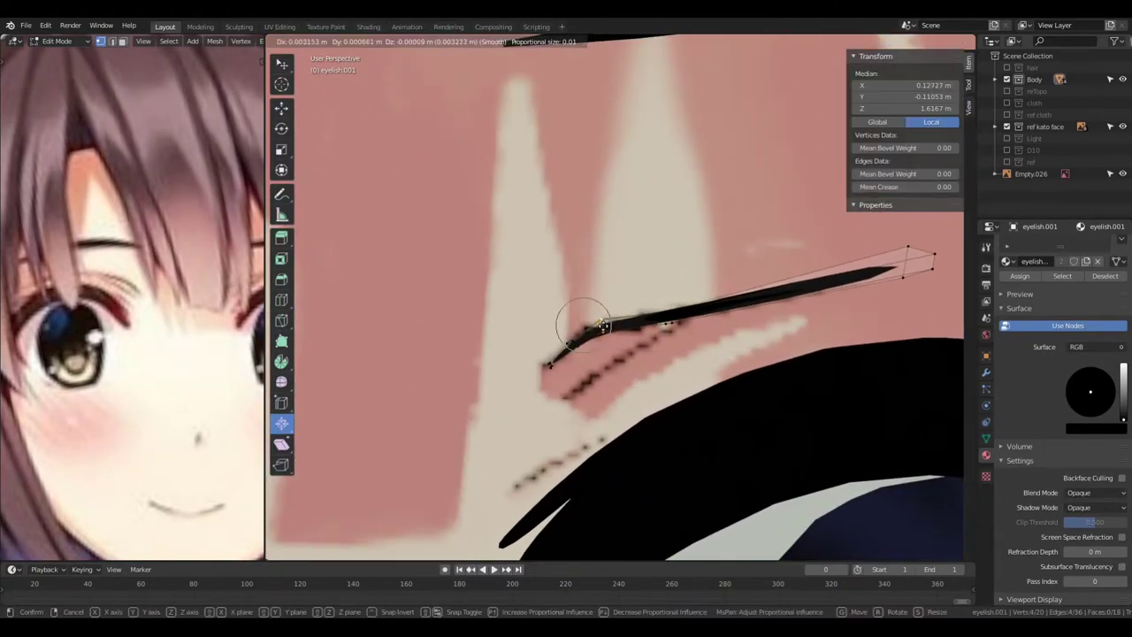
key(s)
key(x)
key(0)
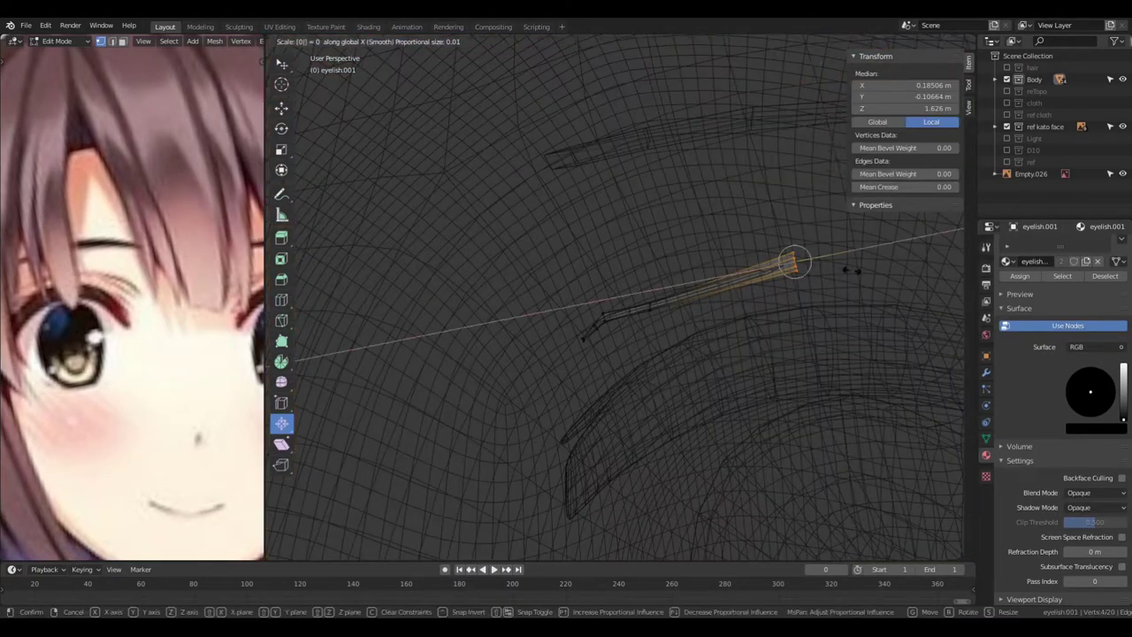
Add a loop cut across the strip and frame it in front view
key(g)
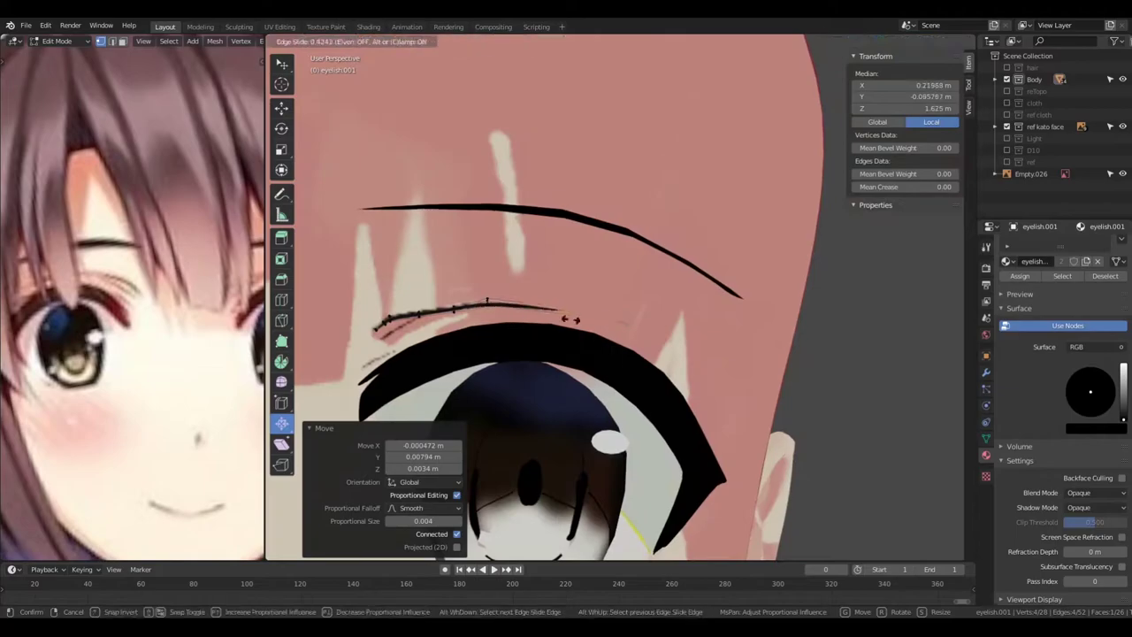
key(shift+z)
key(alt+a)
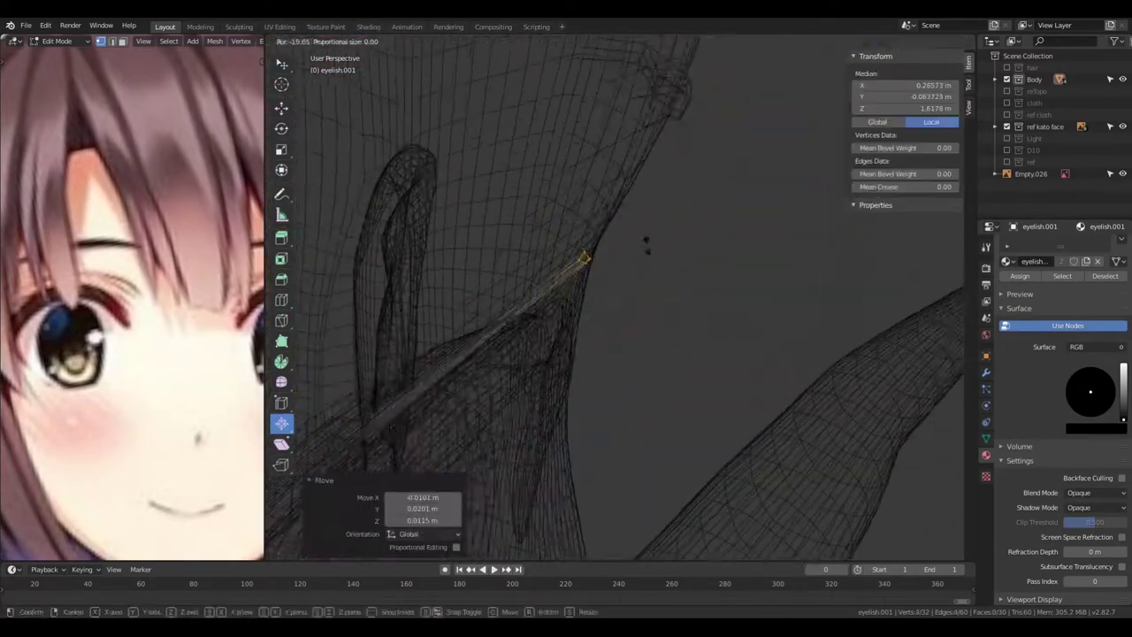
key(Escape)
key(KP_Decimal)
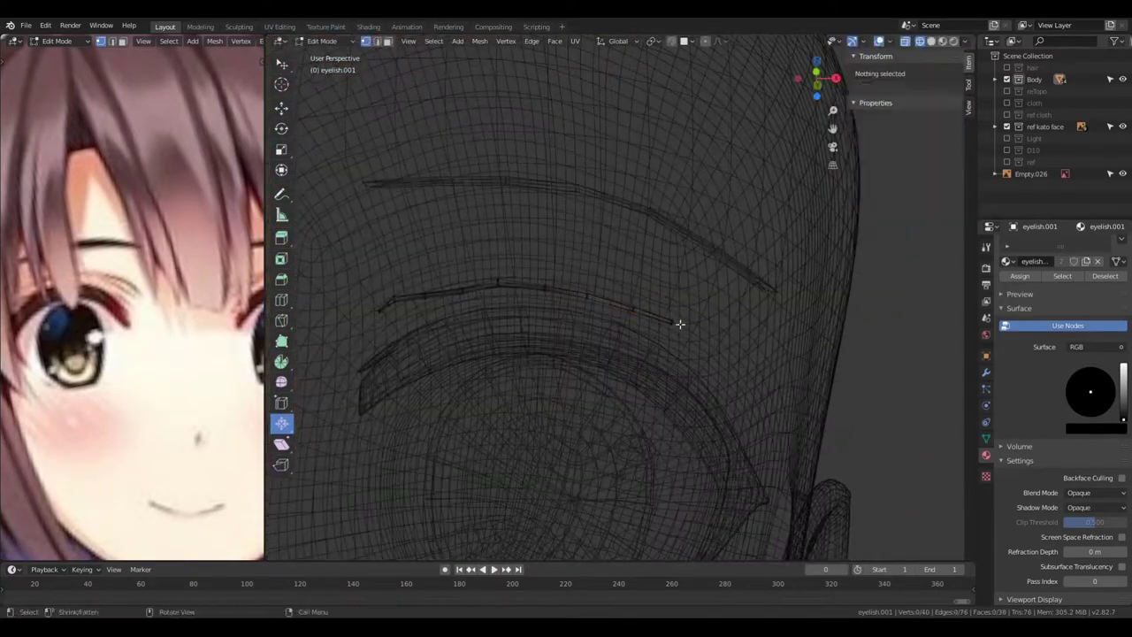
key(Escape)
key(KP_1)
key(KP_Decimal)
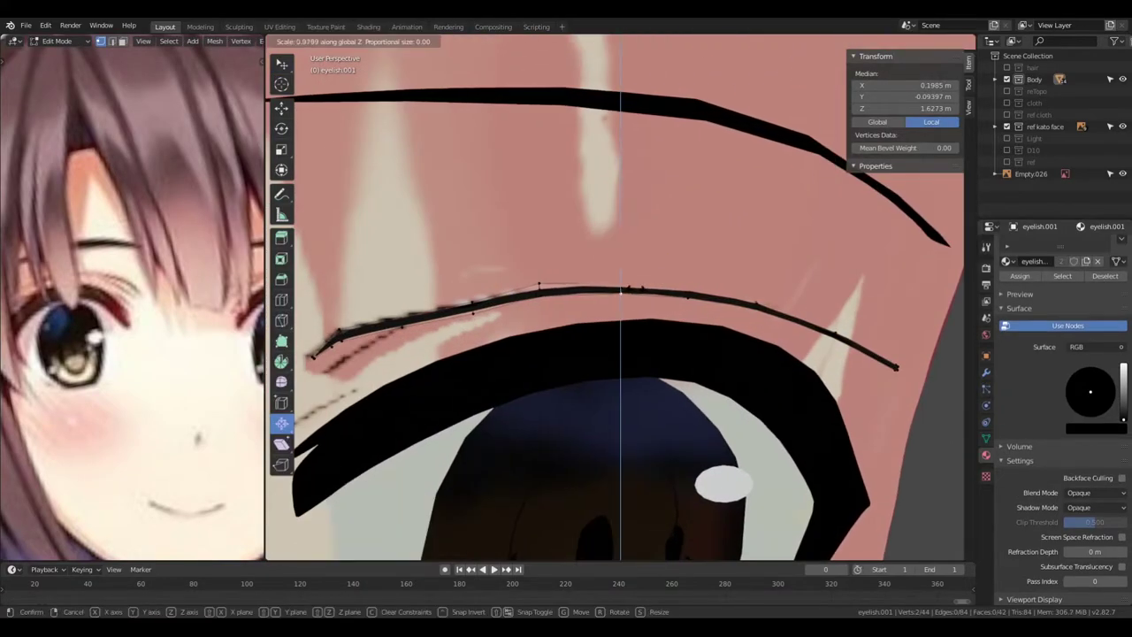
key(Escape)
scroll(645, 335, down, 5)
scroll(645, 334, up, 5)
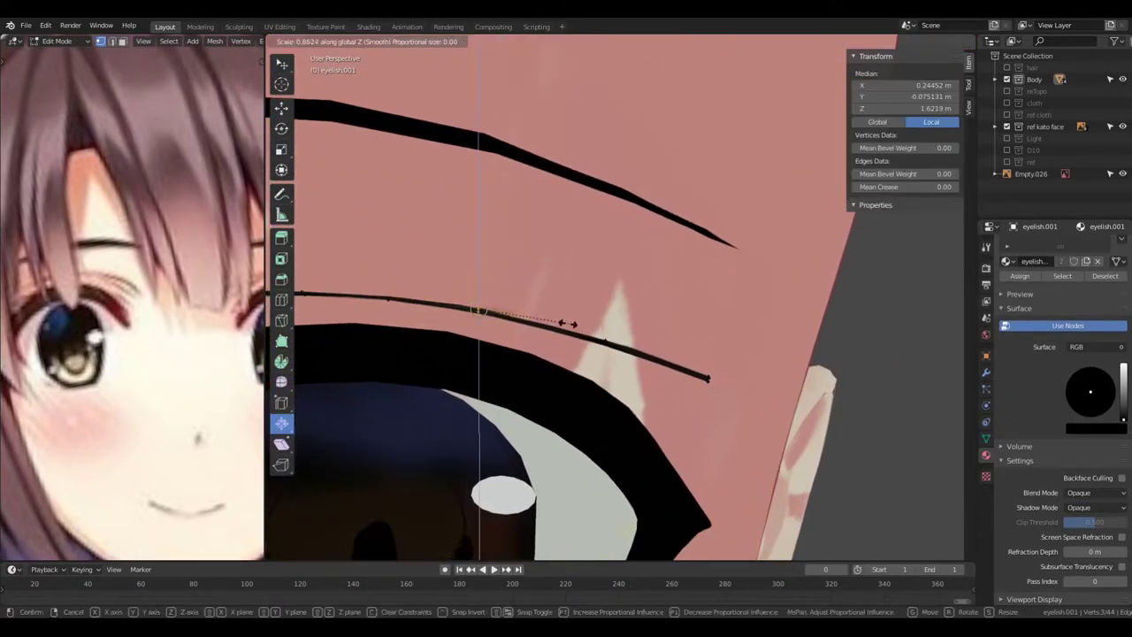
key(Escape)
key(shift+z)
Move the strip vertices so the lash arches above the upper eyelid
scroll(566, 324, down, 3)
middle_drag(566, 324, 609, 316)
key(shift+z)
key(g)
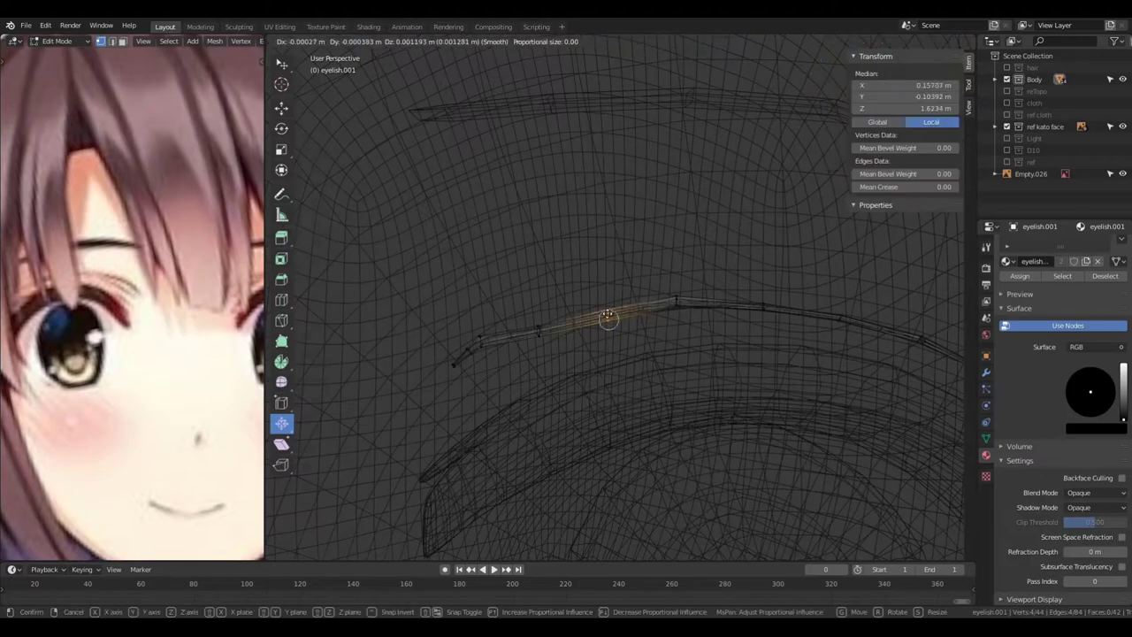
key(shift+z)
scroll(608, 317, down, 5)
scroll(631, 323, up, 5)
click(632, 324)
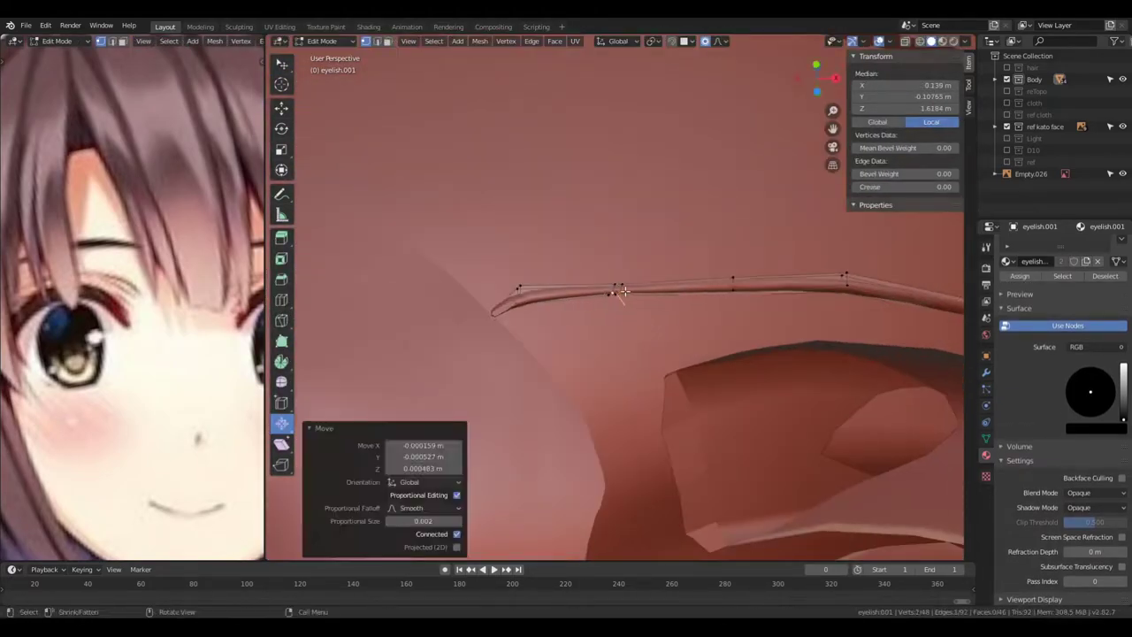
mouse_move(624, 292)
middle_down()
mouse_move(607, 321)
mouse_move(619, 309)
mouse_move(624, 337)
middle_up()
key(shift+z)
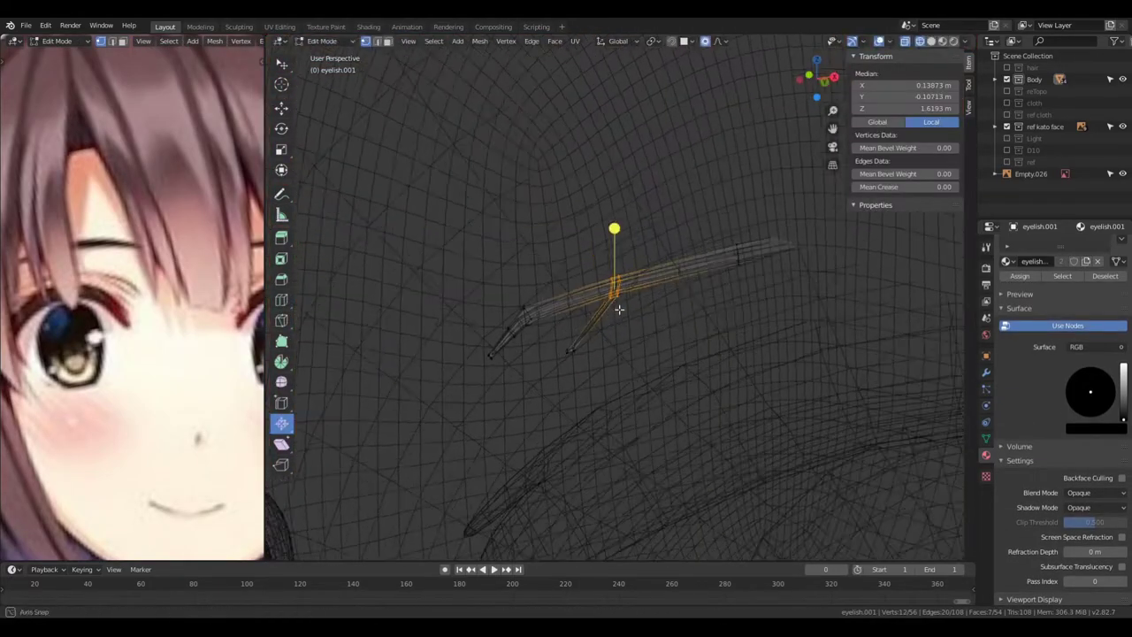
click(619, 309)
key(shift+z)
key(shift+z)
key(shift+z)
key(shift+z)
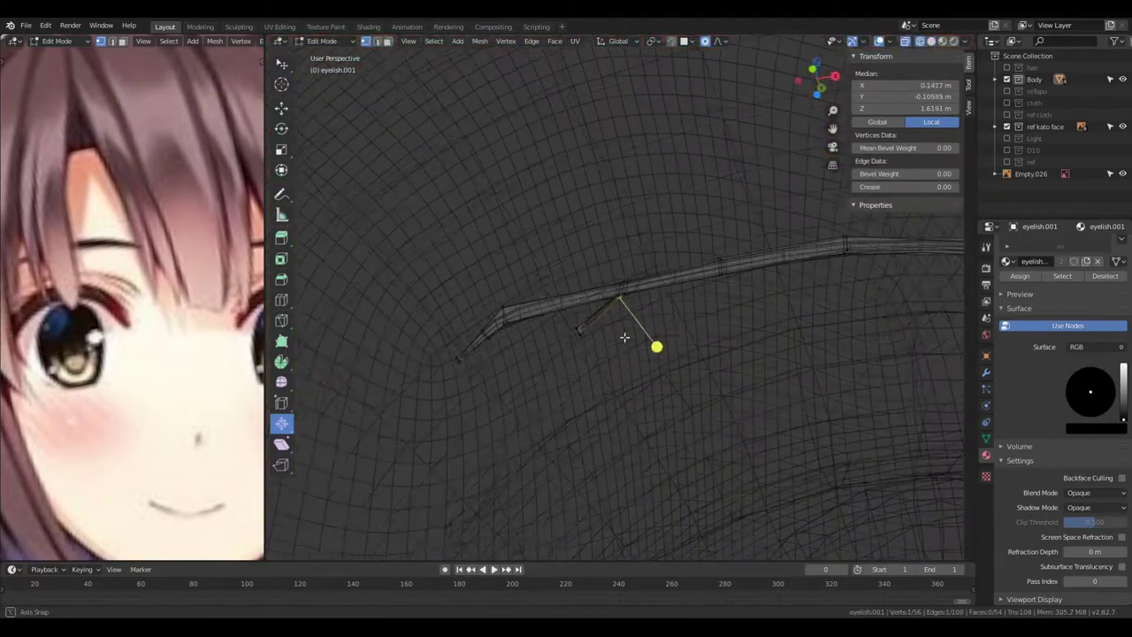
key(shift+z)
Form the small forked strand at the inner end and duplicate a short lash piece
drag(624, 337, 528, 389)
click(595, 369)
key(s)
click(598, 339)
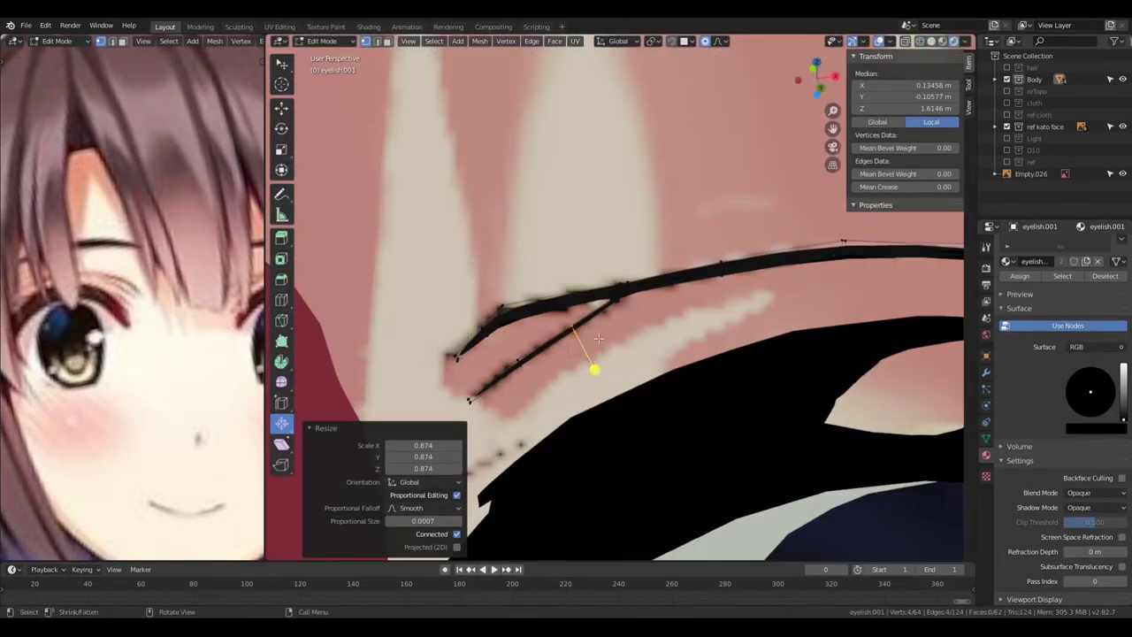
scroll(656, 285, down, 5)
key(shift+z)
key(shift+z)
key(Tab)
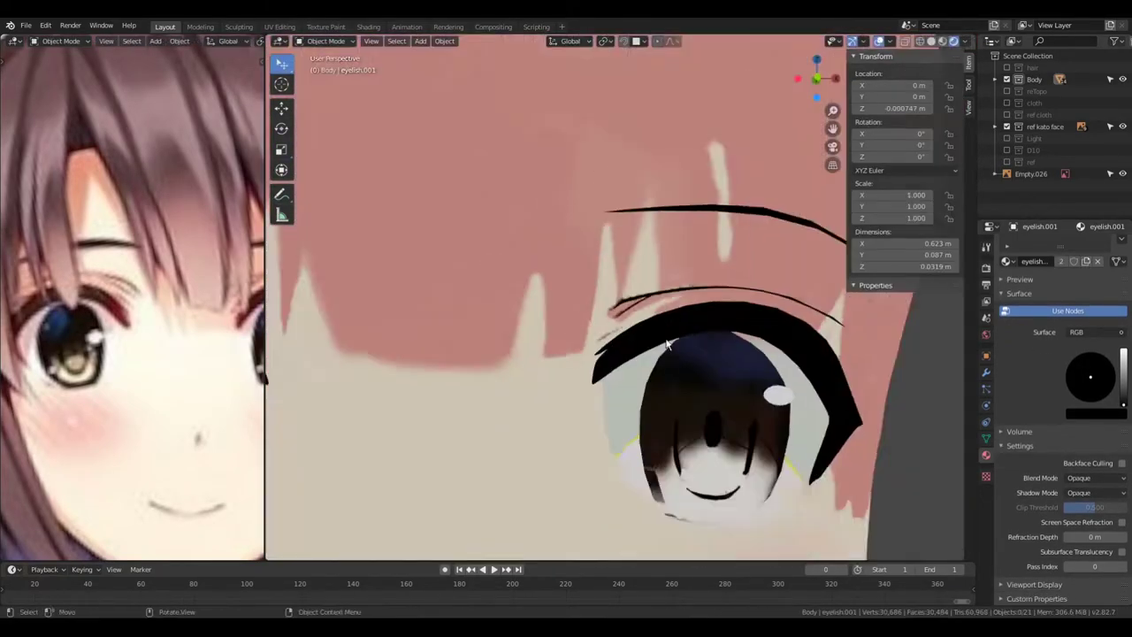
key(shift+a)
key(Escape)
key(Tab)
key(shift+z)
scroll(635, 378, down, 5)
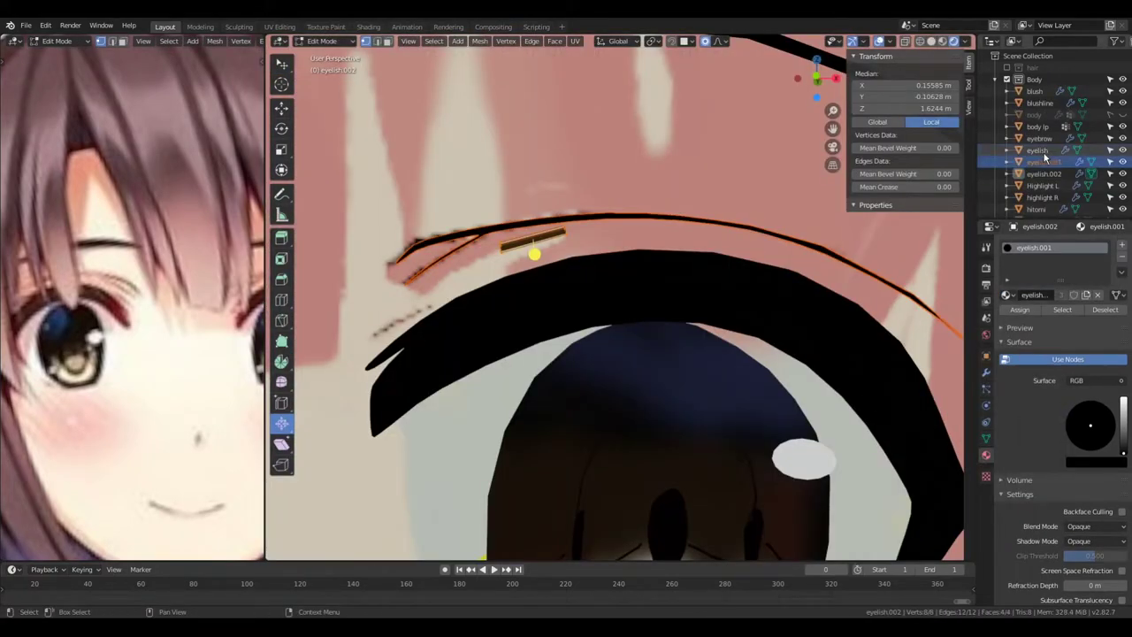
Select the eyelish.002 lash object, deselecting eyelish.001
click(1041, 140)
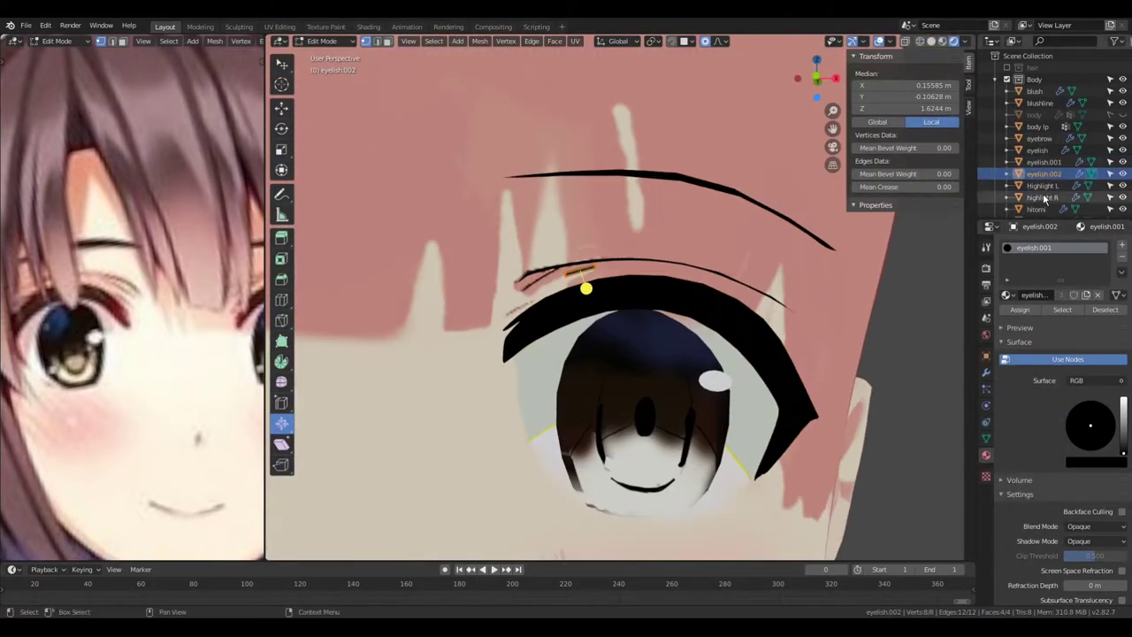
scroll(744, 402, down, 5)
click(920, 428)
scroll(825, 340, up, 5)
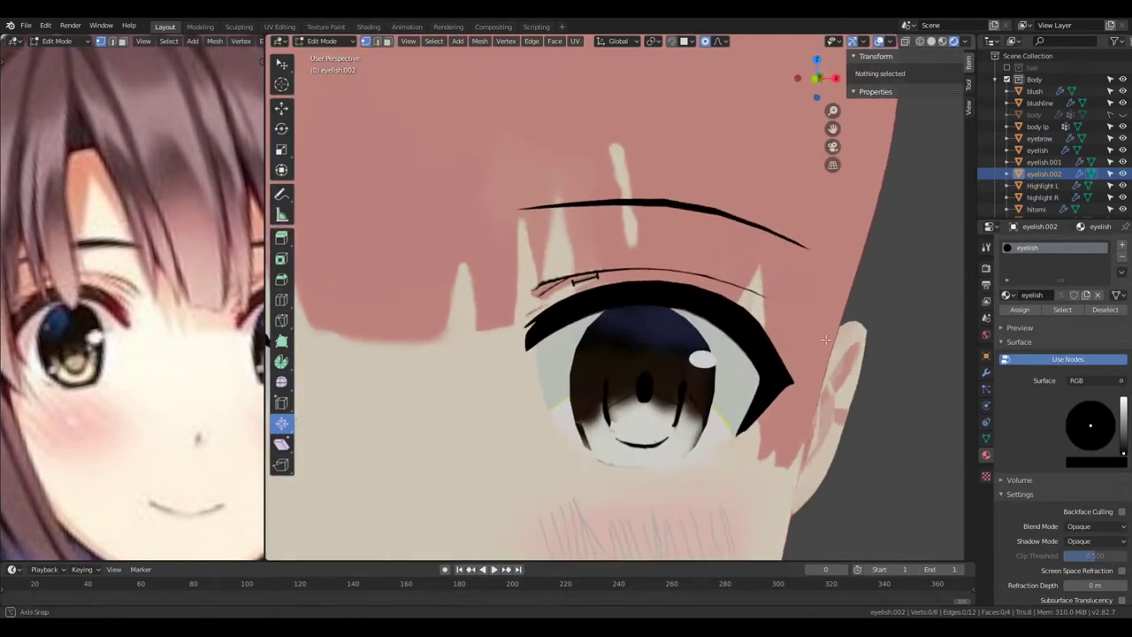
click(1044, 161)
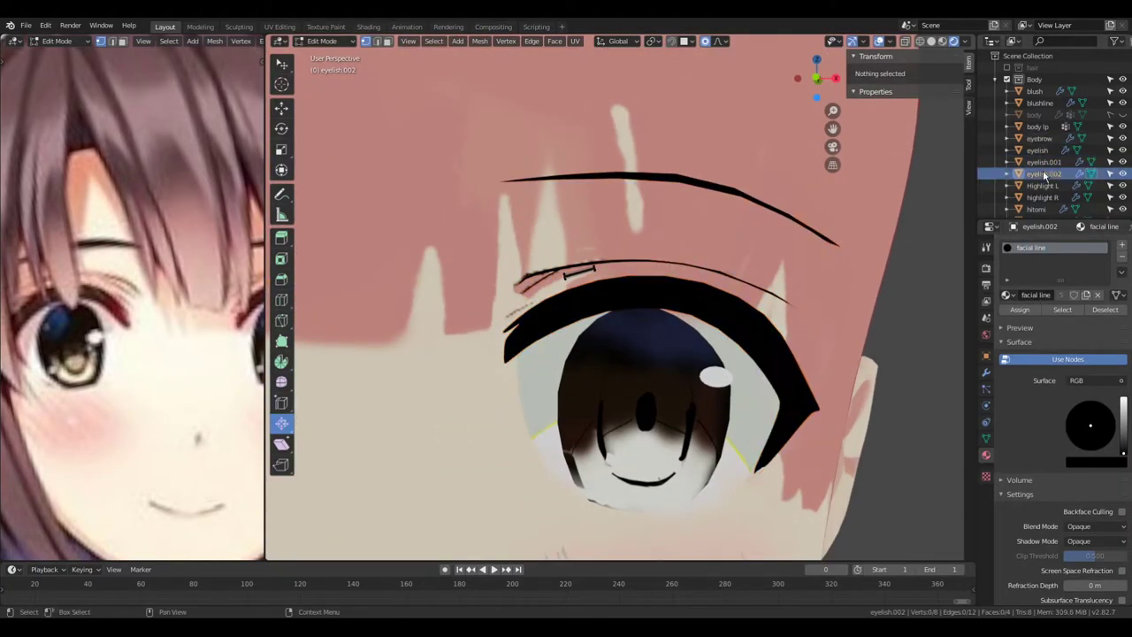
click(1044, 173)
scroll(619, 291, up, 3)
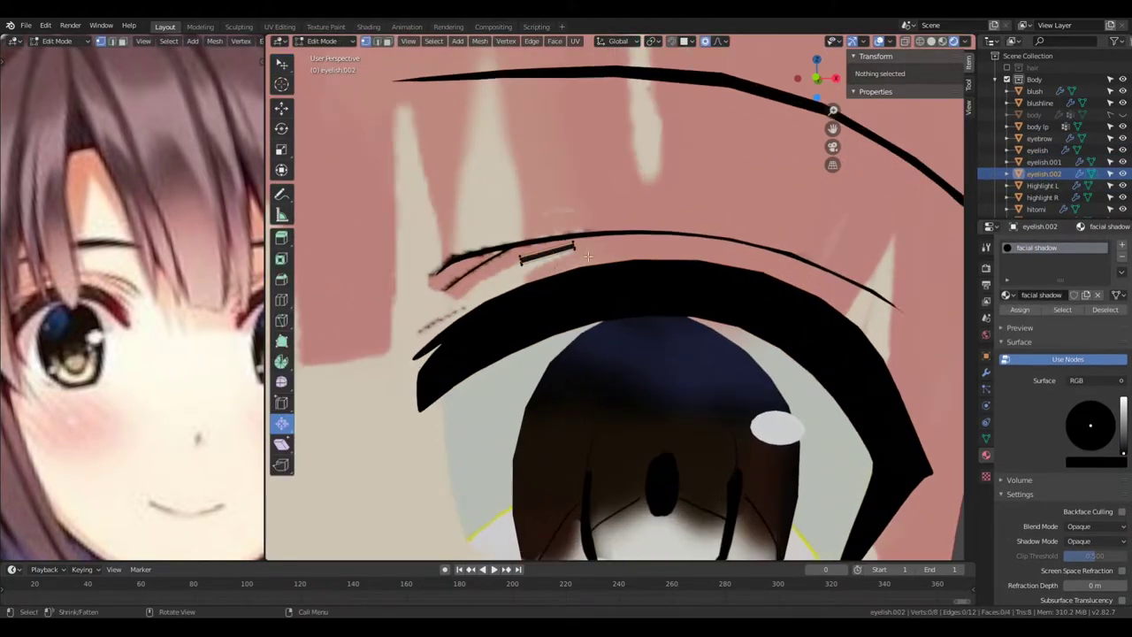
Scale the small lash piece, then rotate and move its tip vertices from the front view
key(s)
click(1112, 422)
key(alt+z)
key(alt+z)
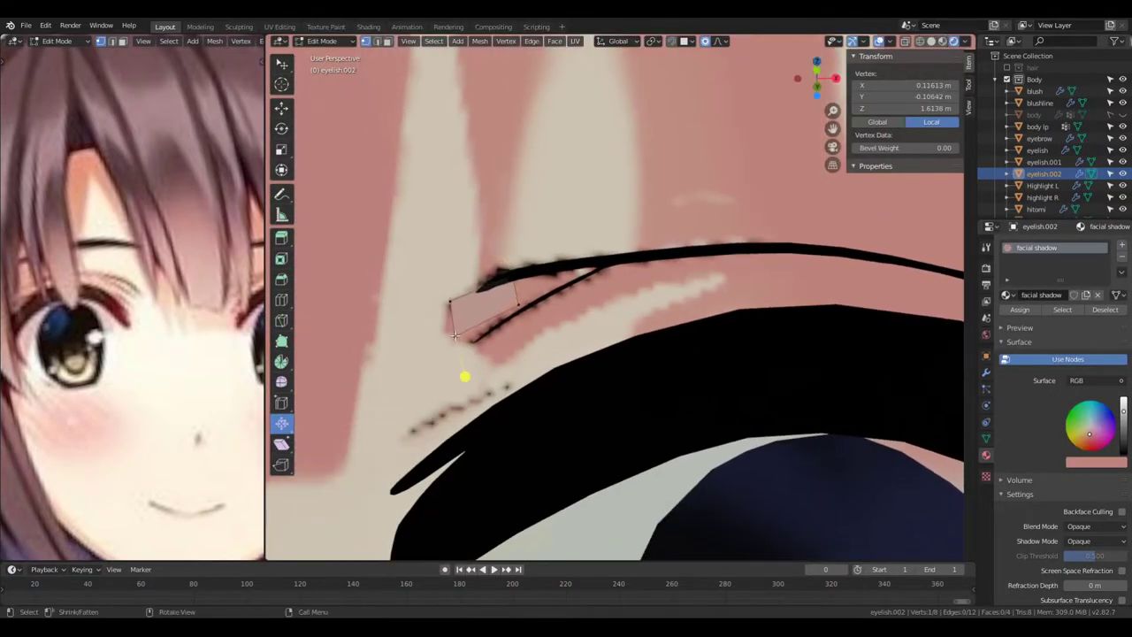
key(r)
click(517, 276)
key(shift+z)
key(KP_1)
key(g)
click(597, 284)
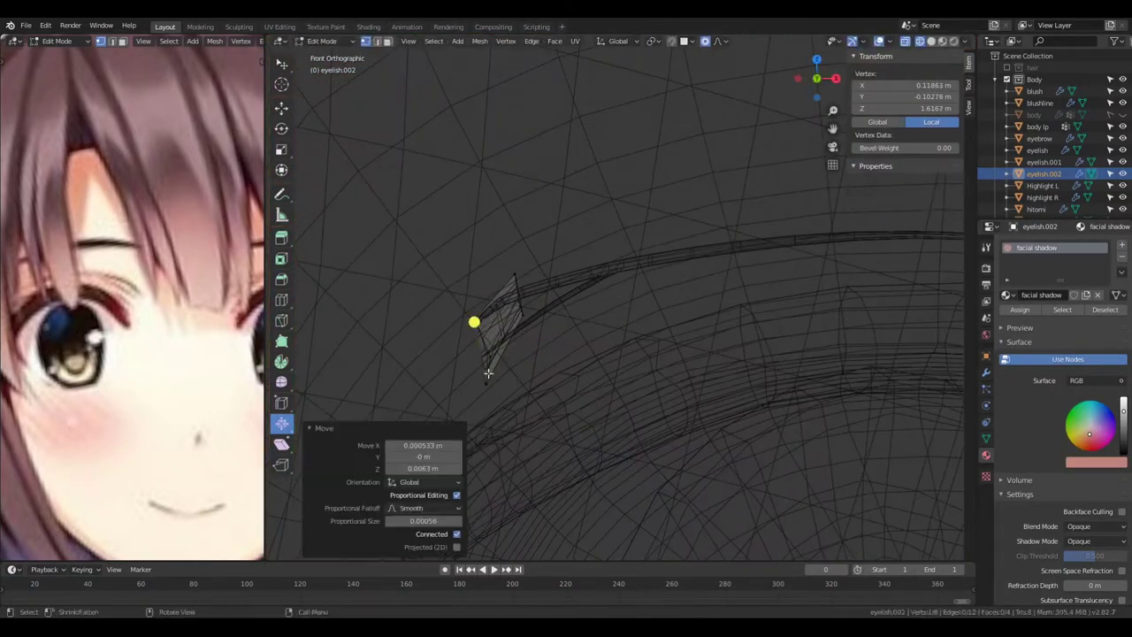
click(630, 300)
Rotate the lash face in line with the eye and extend it with a new segment
key(shift+z)
key(shift+z)
middle_drag(630, 301, 557, 325)
key(shift+z)
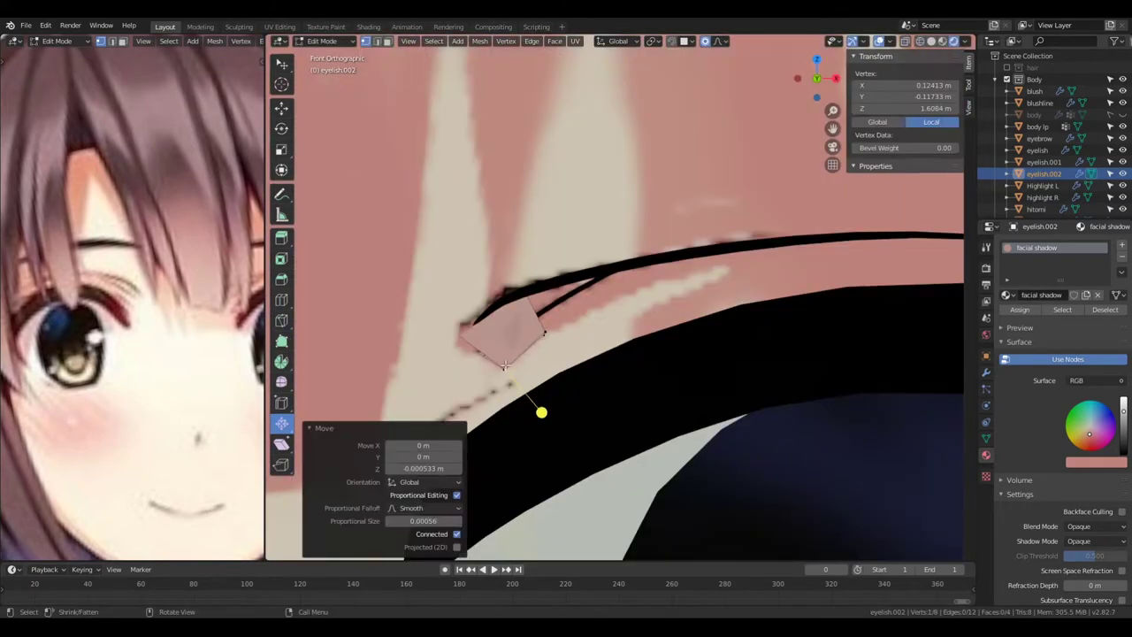
key(shift+z)
Move a single lash vertex along the lash while viewing the eye from the side
key(shift+z)
key(r)
click(729, 183)
key(a)
click(986, 372)
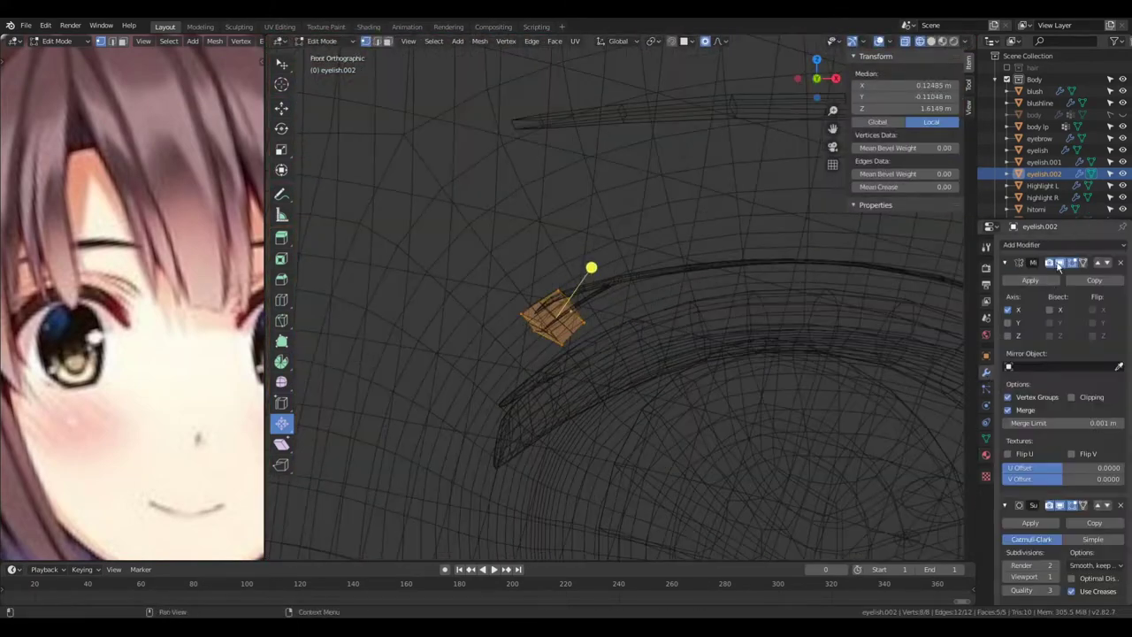
key(g)
click(705, 290)
key(shift+z)
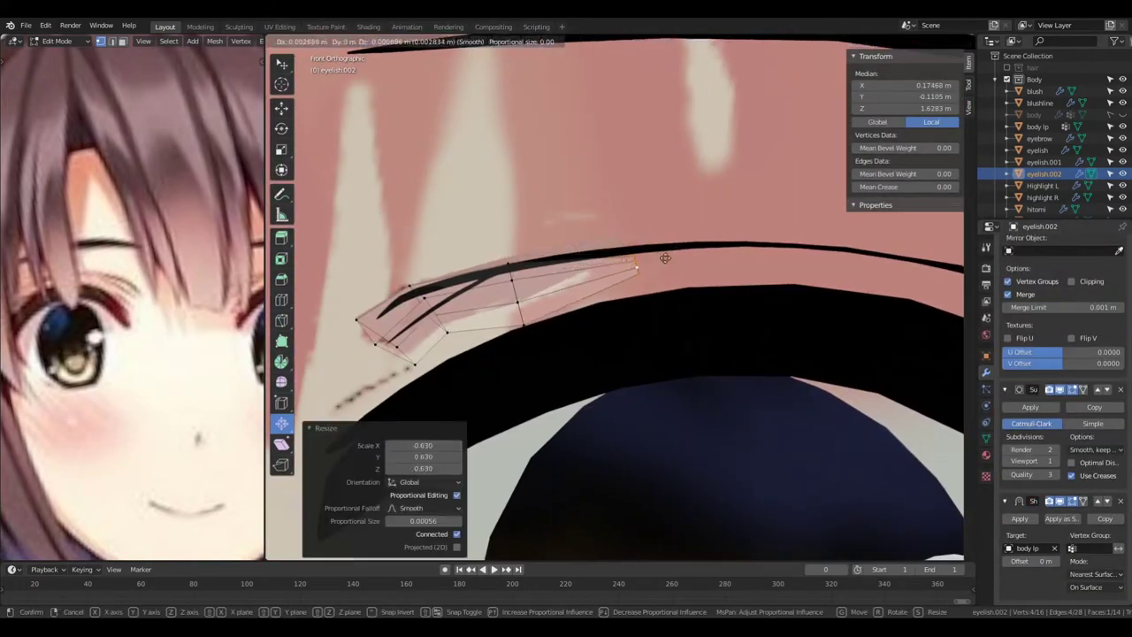
key(shift+z)
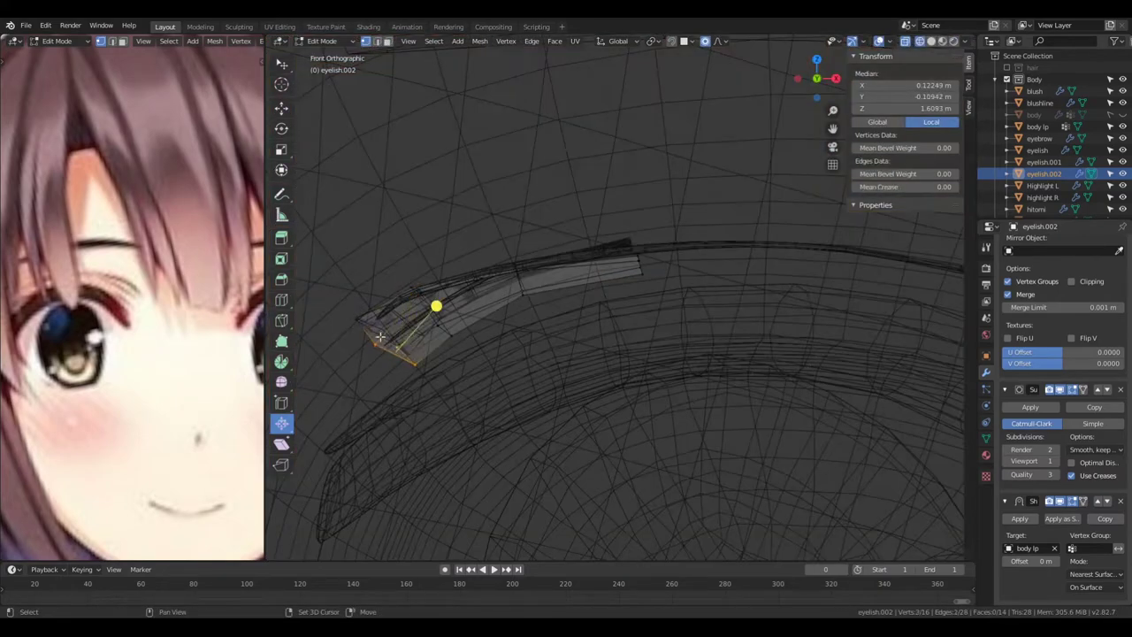
key(shift+z)
mouse_move(437, 304)
middle_down()
mouse_move(538, 182)
mouse_move(501, 298)
mouse_move(559, 325)
middle_up()
right_click(556, 324)
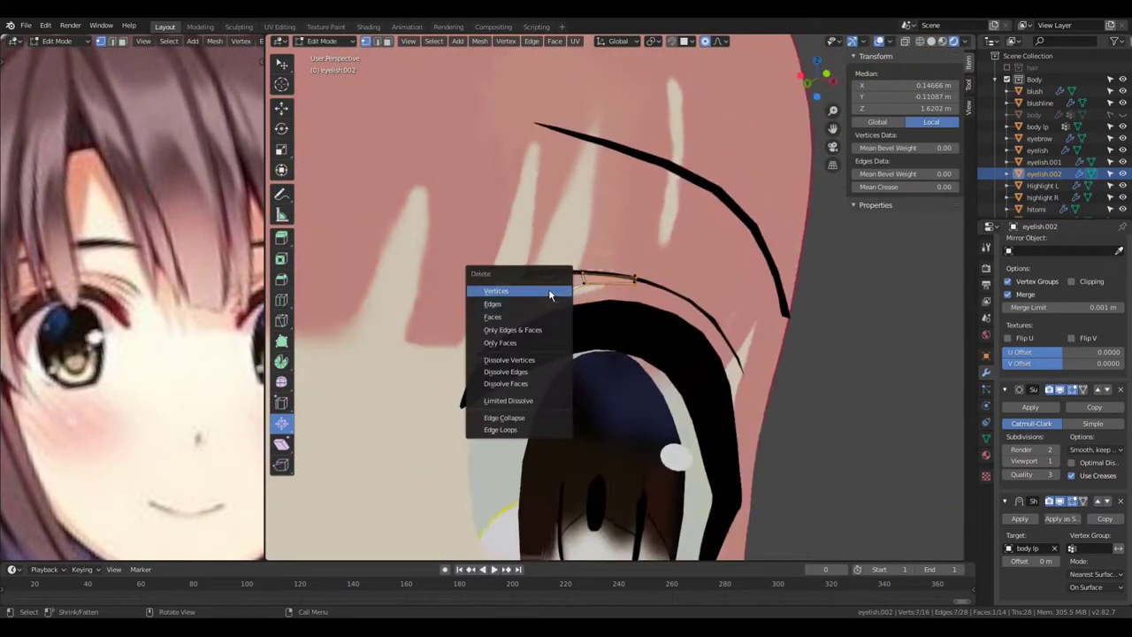
click(547, 291)
click(638, 289)
key(shift+z)
Select the whole lash, check its curved shape from around, and return to Object Mode
key(shift+z)
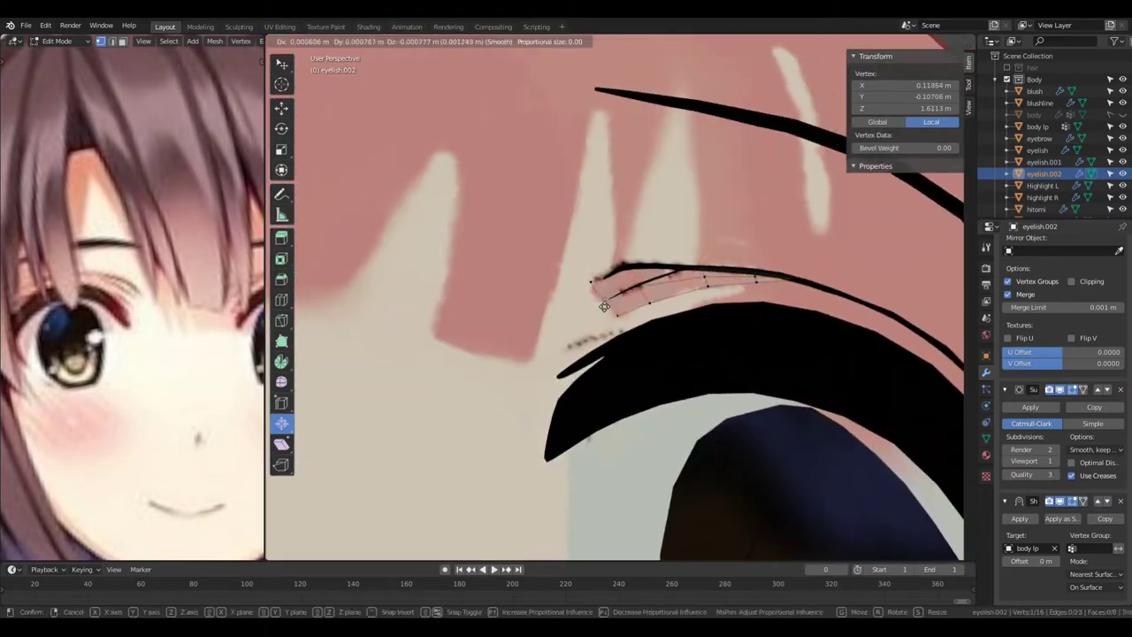
mouse_move(571, 257)
middle_down()
mouse_move(569, 370)
mouse_move(584, 327)
mouse_move(619, 310)
mouse_move(781, 318)
mouse_move(686, 366)
mouse_move(695, 346)
middle_up()
key(a)
scroll(1053, 354, up, 3)
click(1061, 245)
key(shift+z)
key(shift+z)
key(ctrl+l)
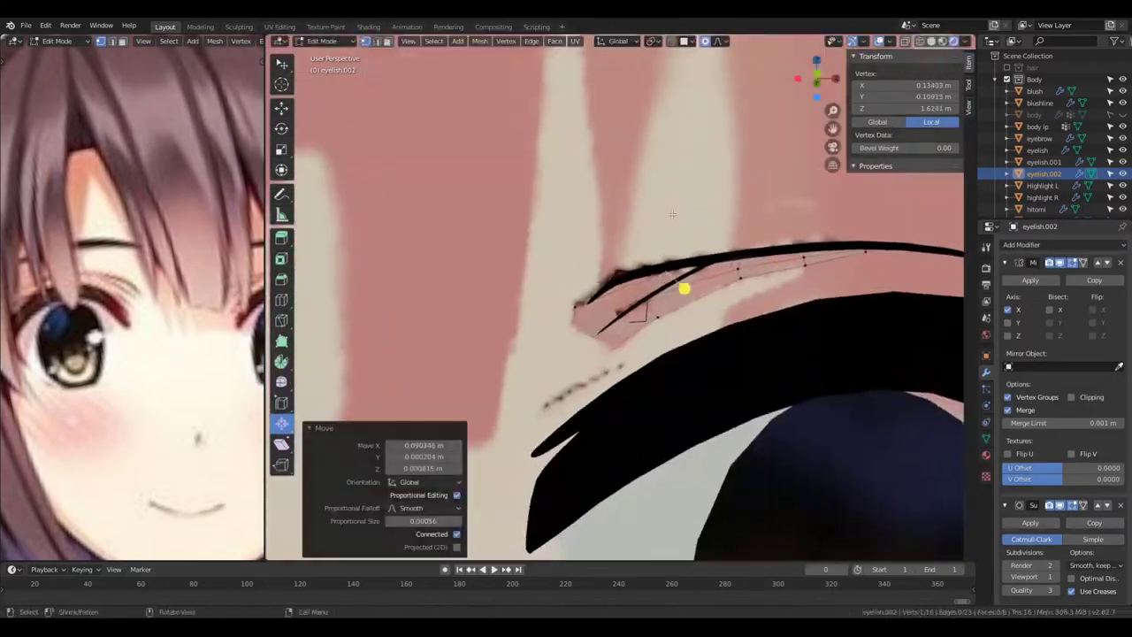
key(shift+z)
middle_drag(607, 273, 732, 265)
key(Tab)
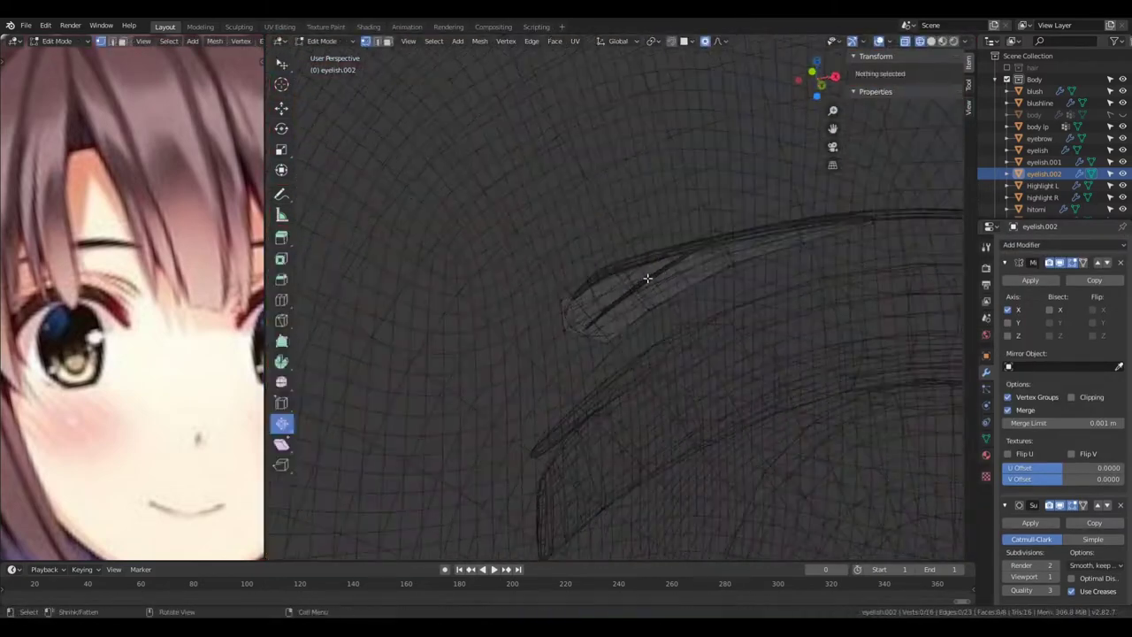
key(shift+z)
scroll(1033, 424, down, 5)
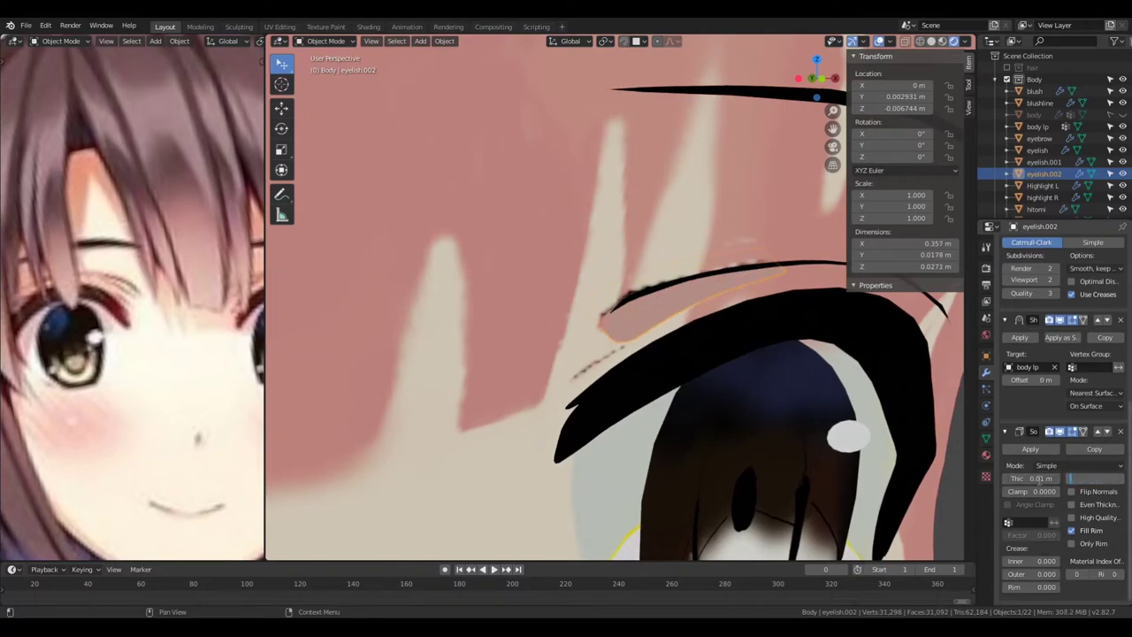
Edge-slide the lash edge in Edit Mode, then sample the peach skin colour for painting
scroll(611, 319, down, 5)
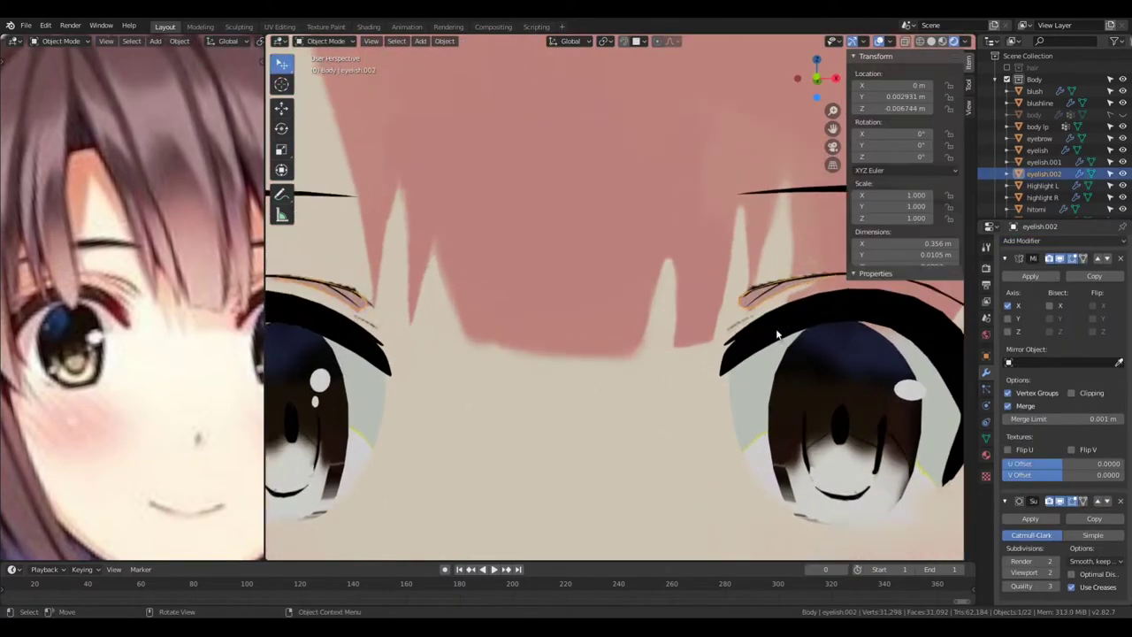
scroll(610, 318, up, 6)
key(Tab)
key(g)
key(g)
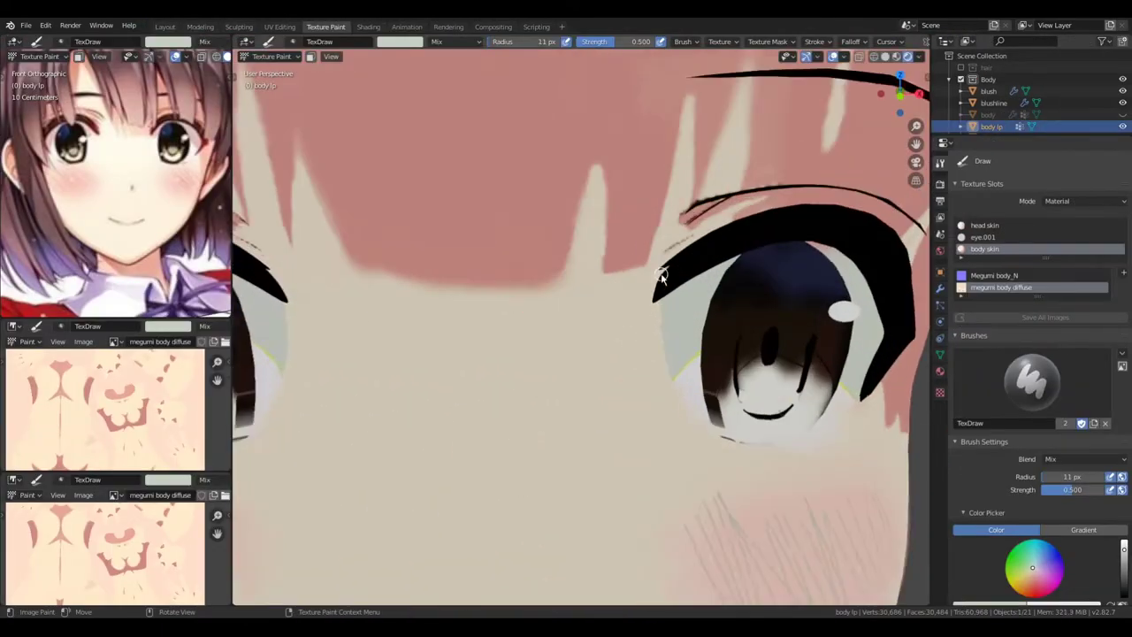
key(s)
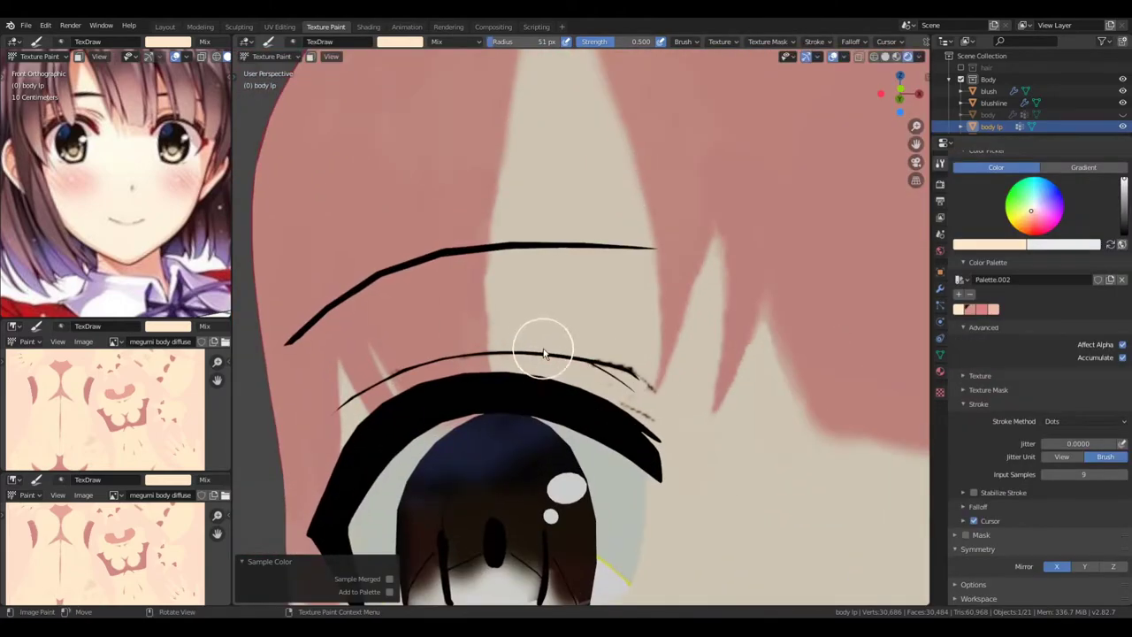
Show the Megumi face_diffuse texture in the image editor and set the brush radius to 19 px
key(s)
key(s)
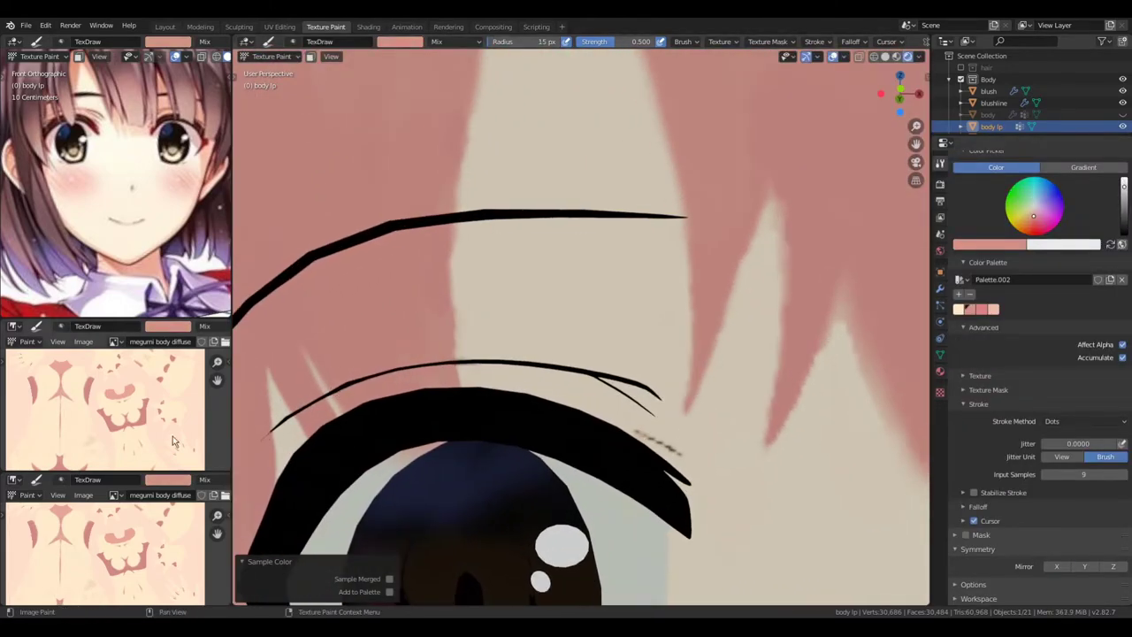
click(114, 494)
click(212, 467)
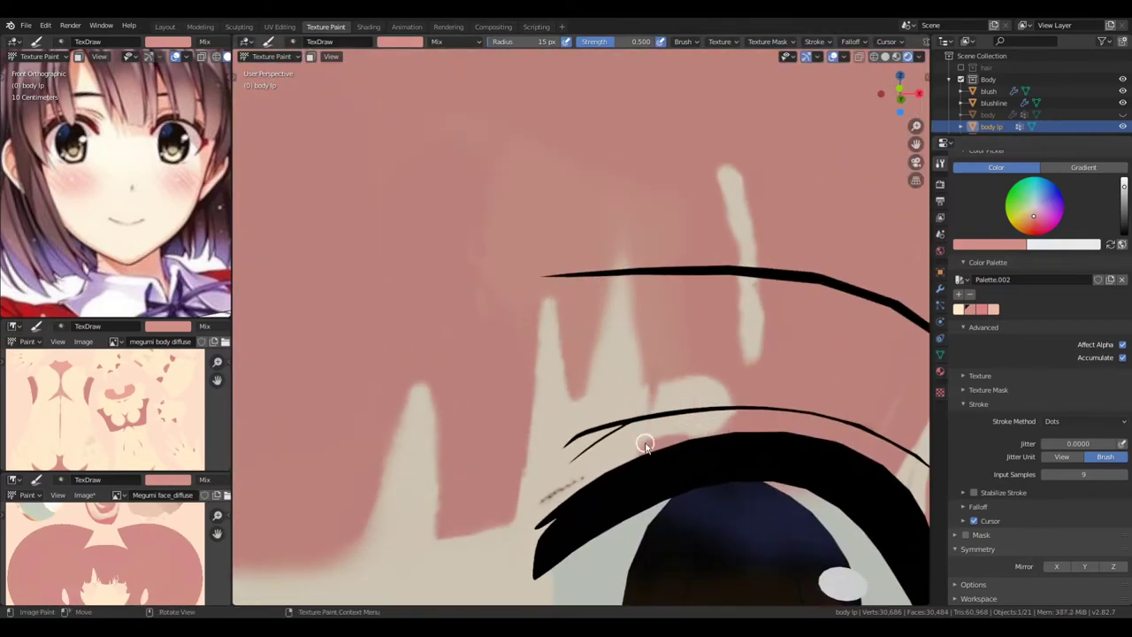
click(890, 375)
middle_drag(890, 374, 578, 352)
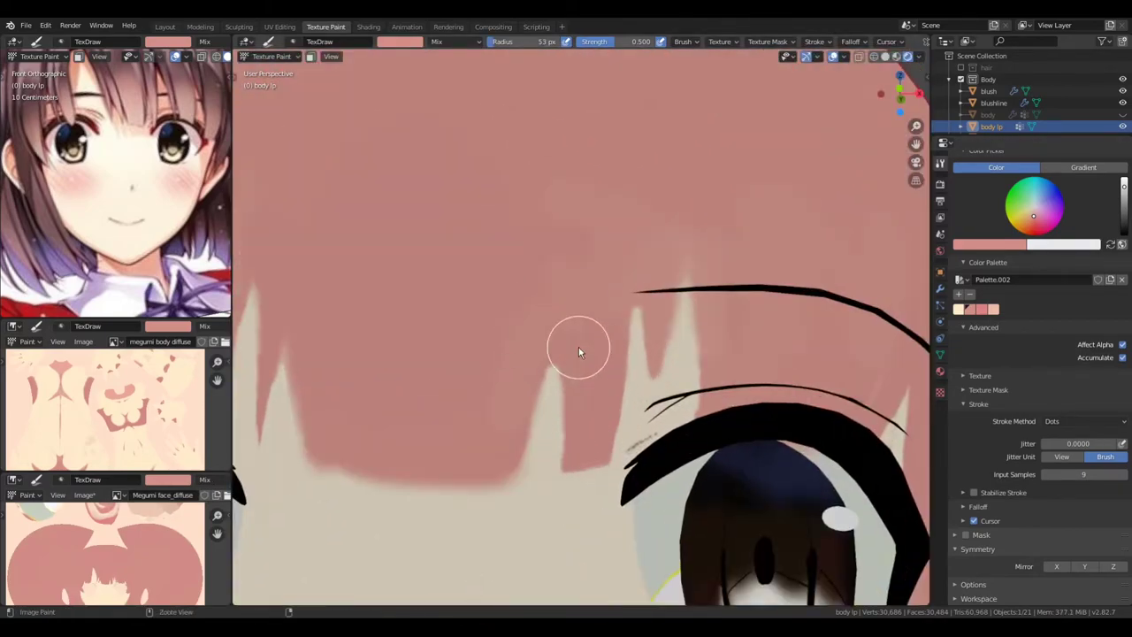
click(678, 306)
scroll(677, 306, up, 1)
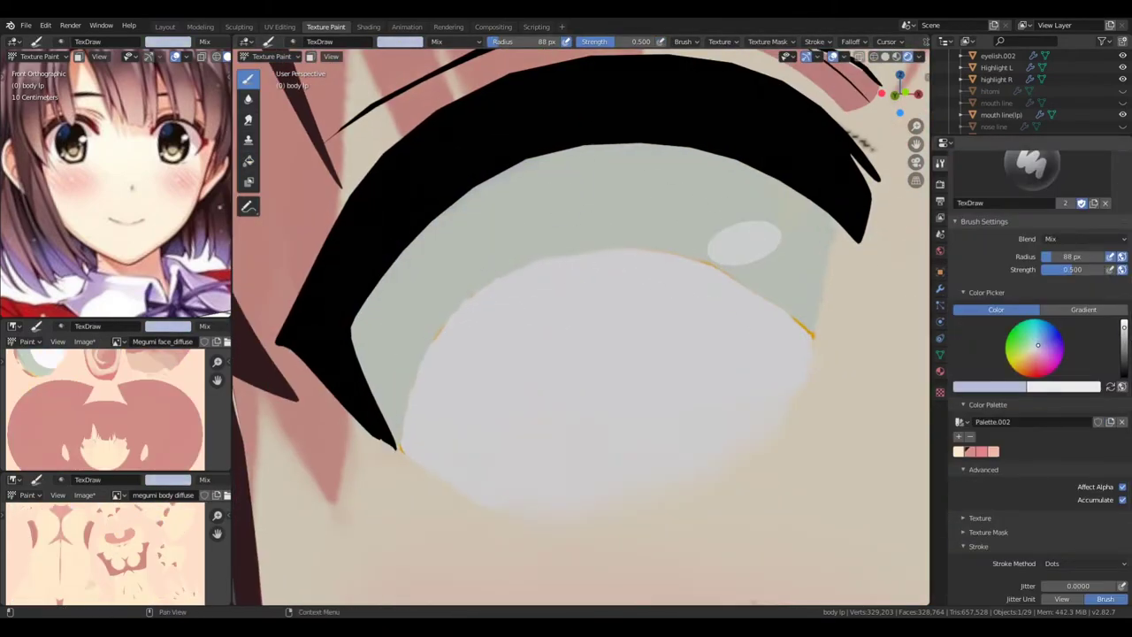
Paint blue-grey shading along the eye white's upper arc, undoing one stray stroke and resampling colours
scroll(1035, 398, down, 1)
drag(424, 256, 501, 255)
key(ctrl+z)
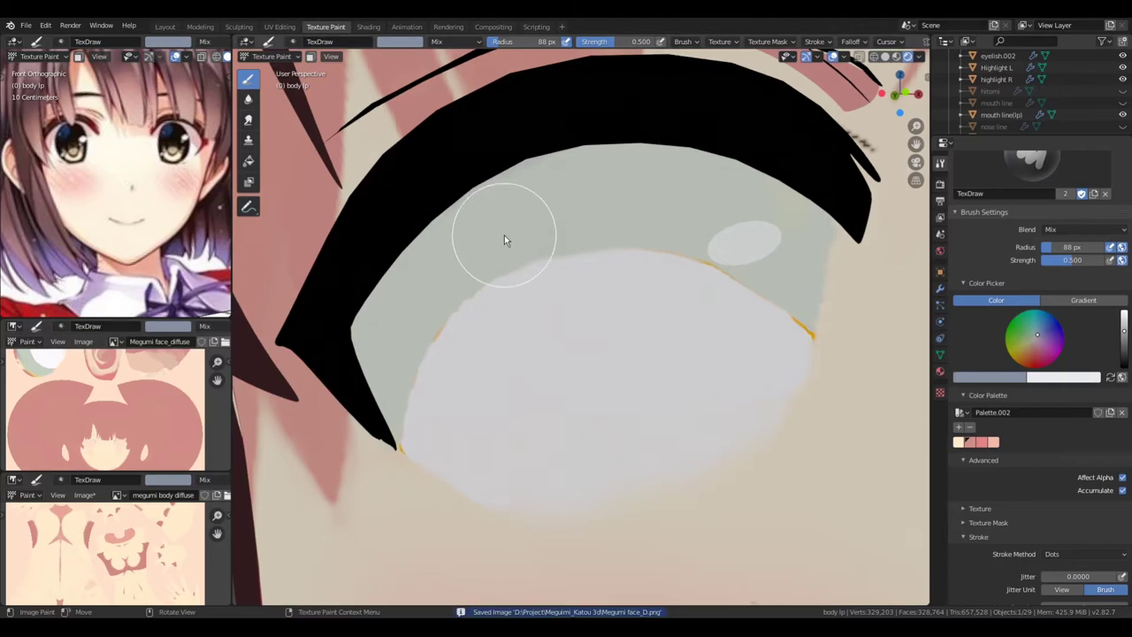
drag(367, 331, 625, 181)
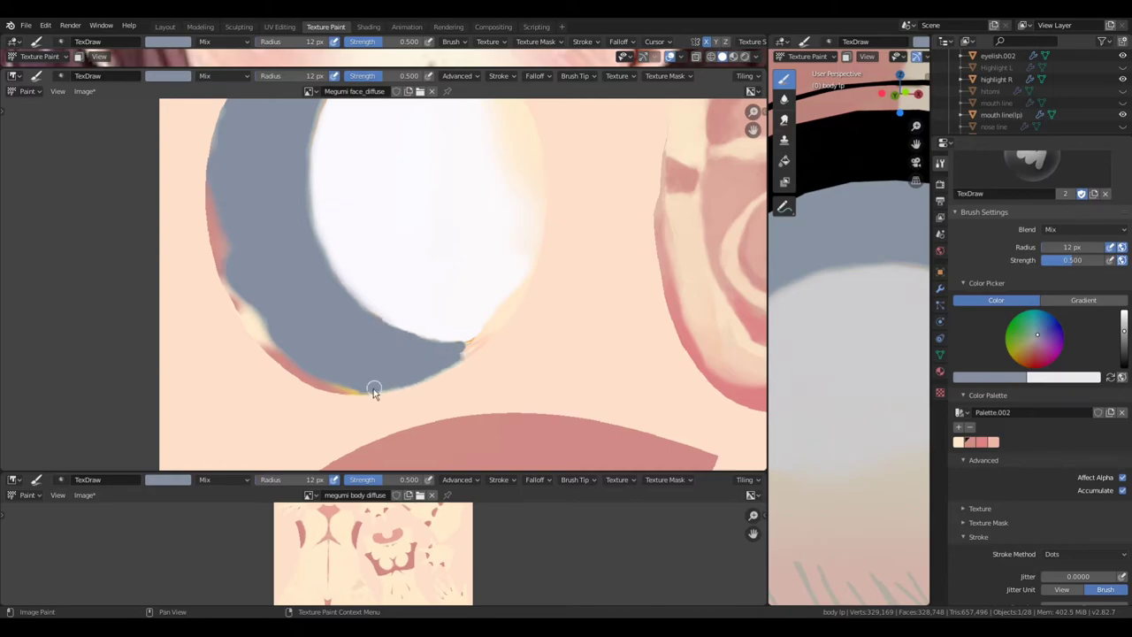
key(s)
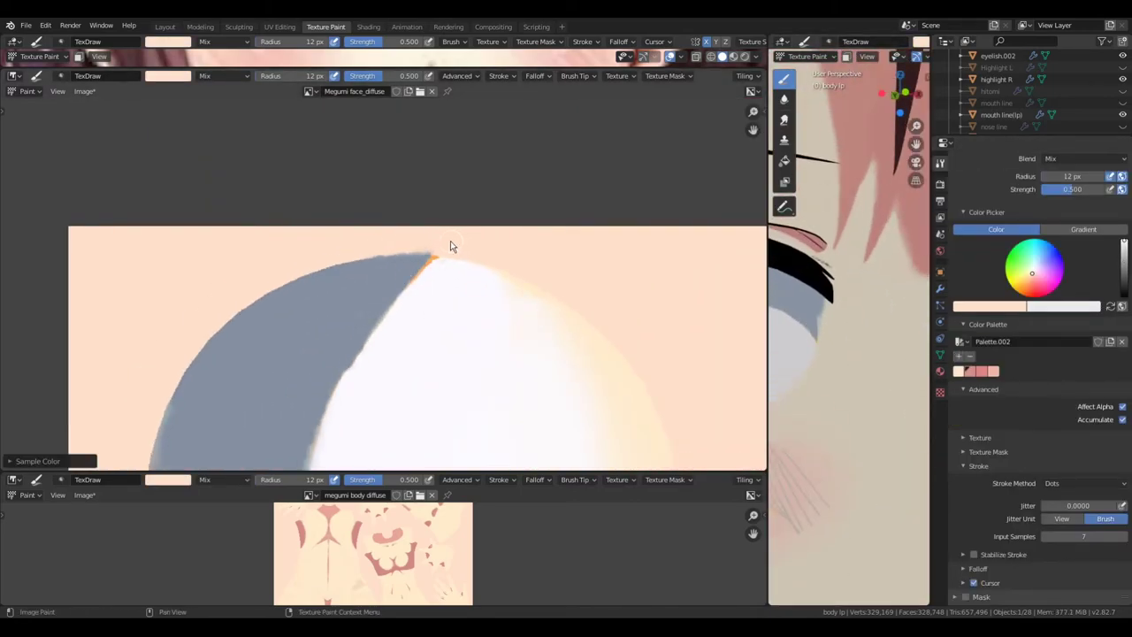
key(s)
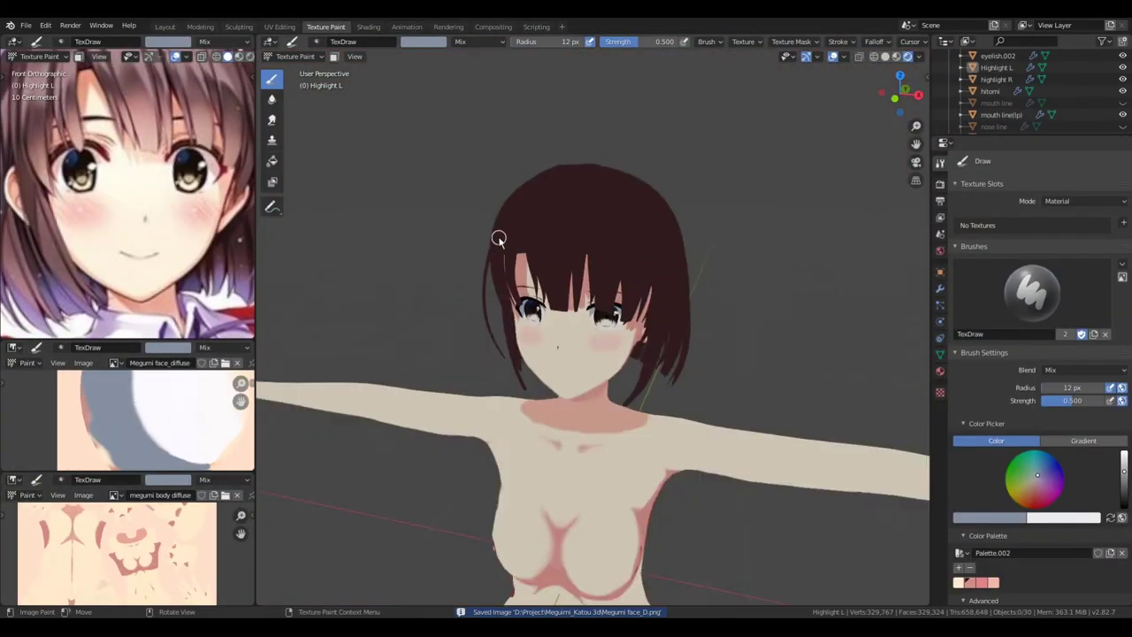
Reload the face texture image and orbit the whole character into a straight front view
right_click(167, 427)
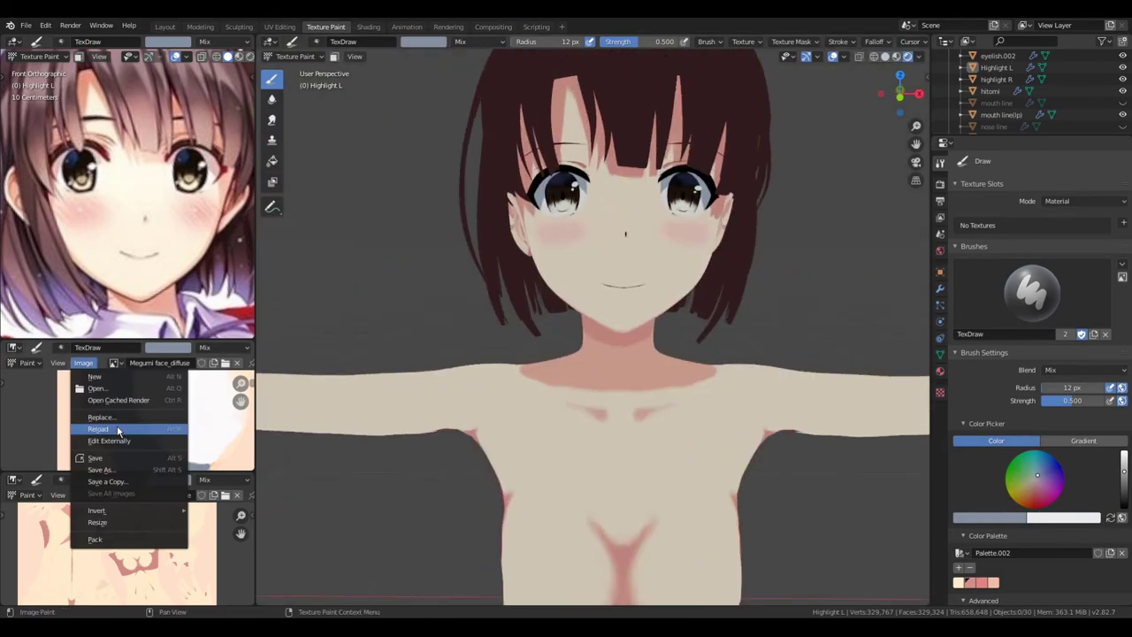
click(167, 427)
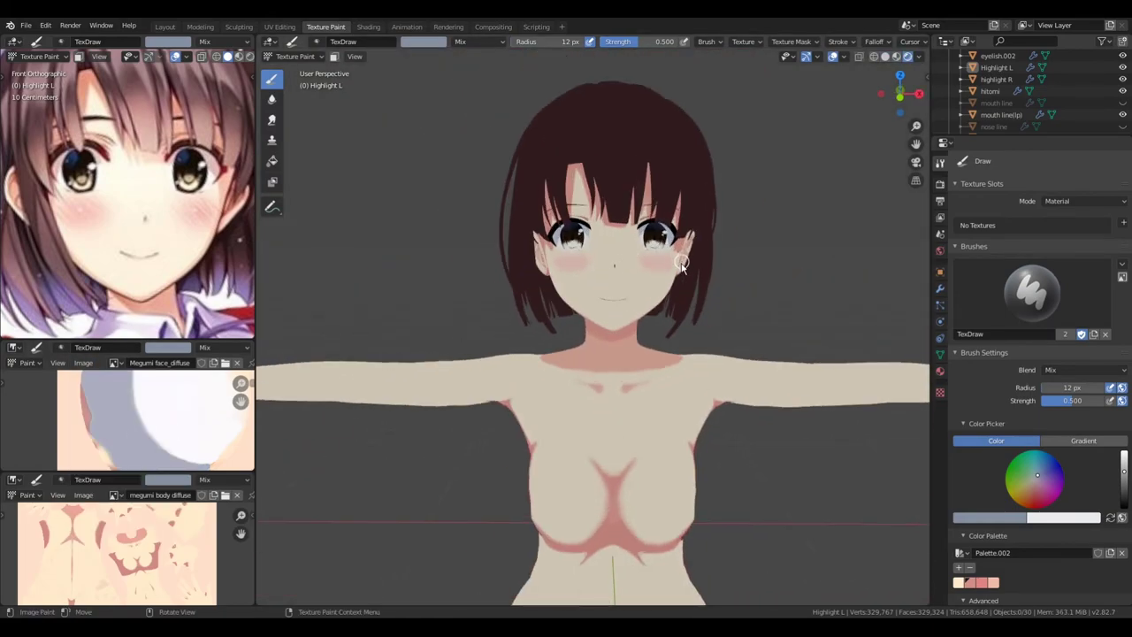
mouse_move(663, 285)
middle_down()
mouse_move(645, 301)
mouse_move(655, 288)
mouse_move(698, 330)
middle_up()
scroll(659, 283, down, 4)
scroll(668, 286, up, 1)
scroll(697, 330, down, 2)
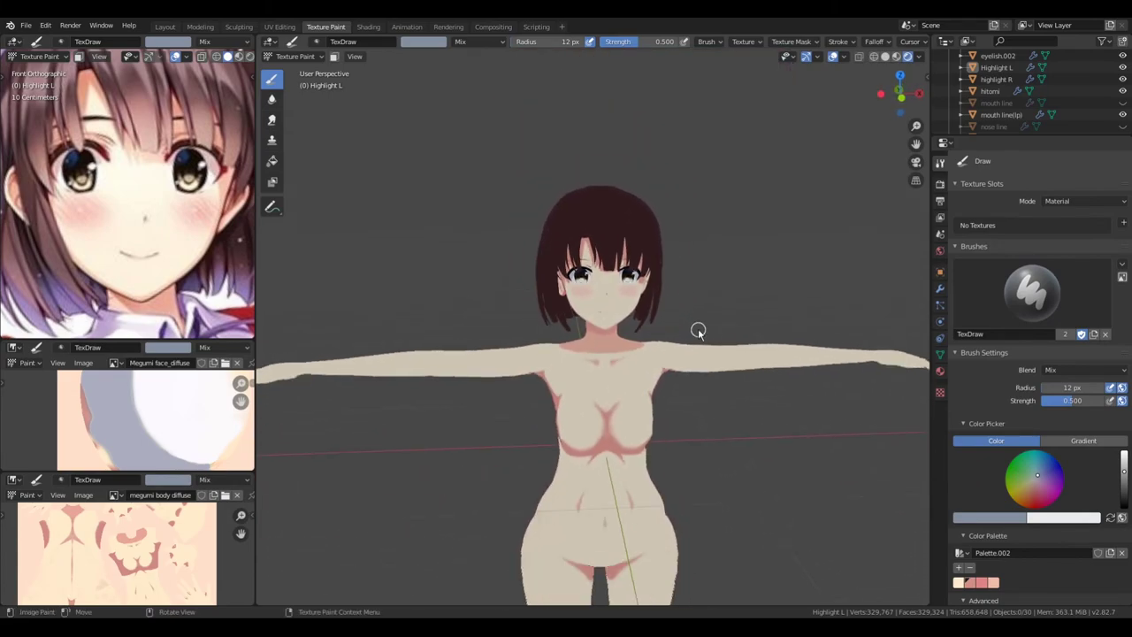
scroll(604, 352, down, 2)
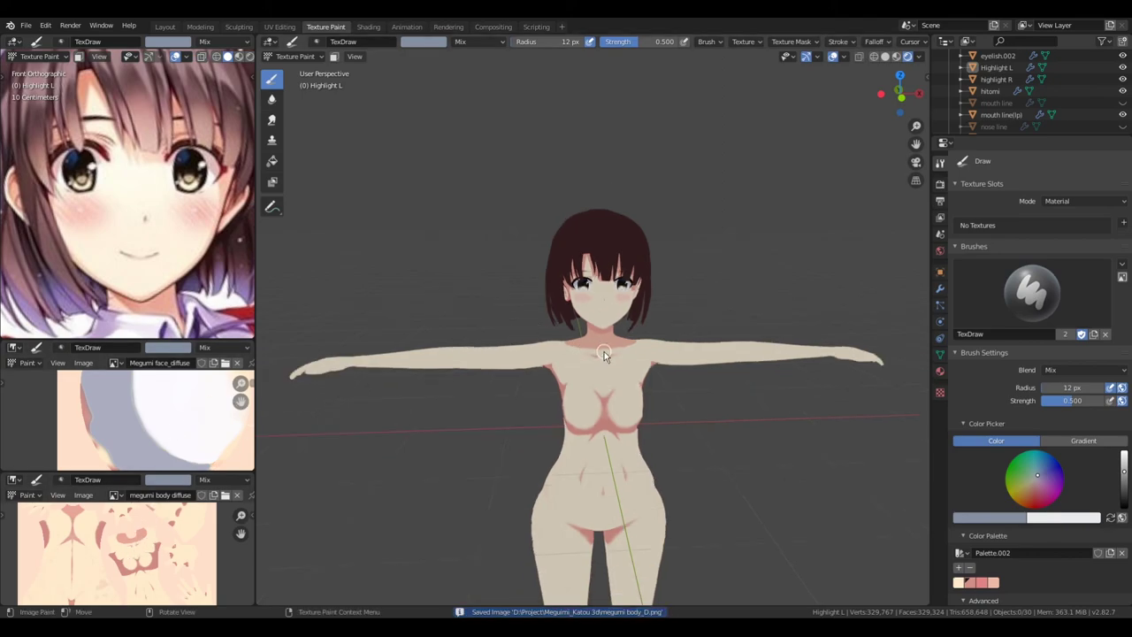